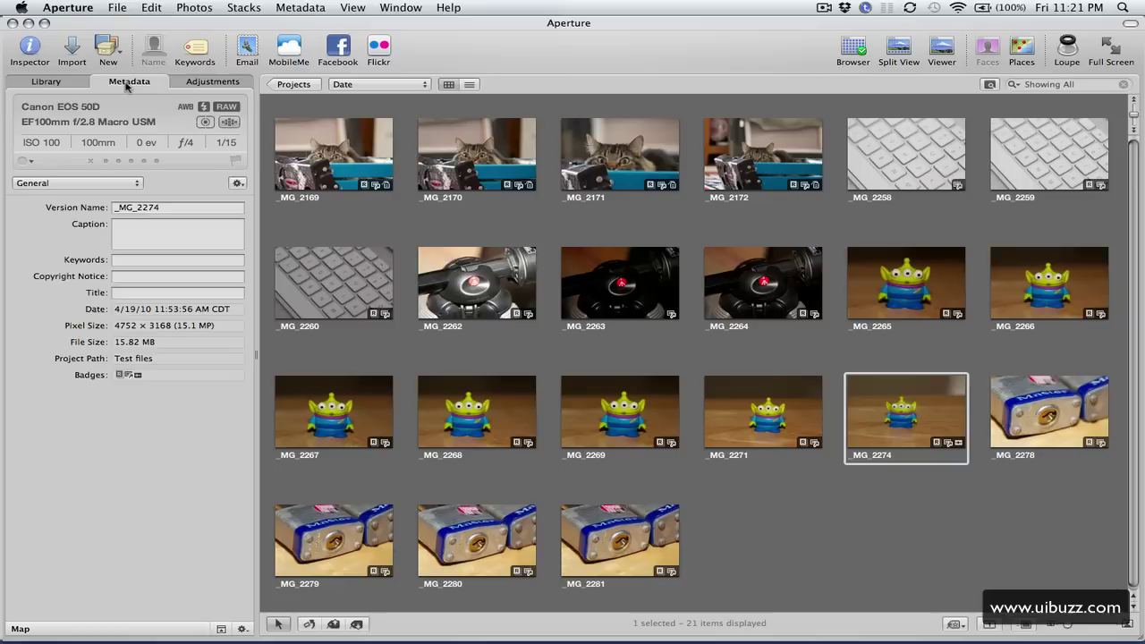
- Enter the keywords 'alien, toy' for photo _MG_2274
click(154, 261)
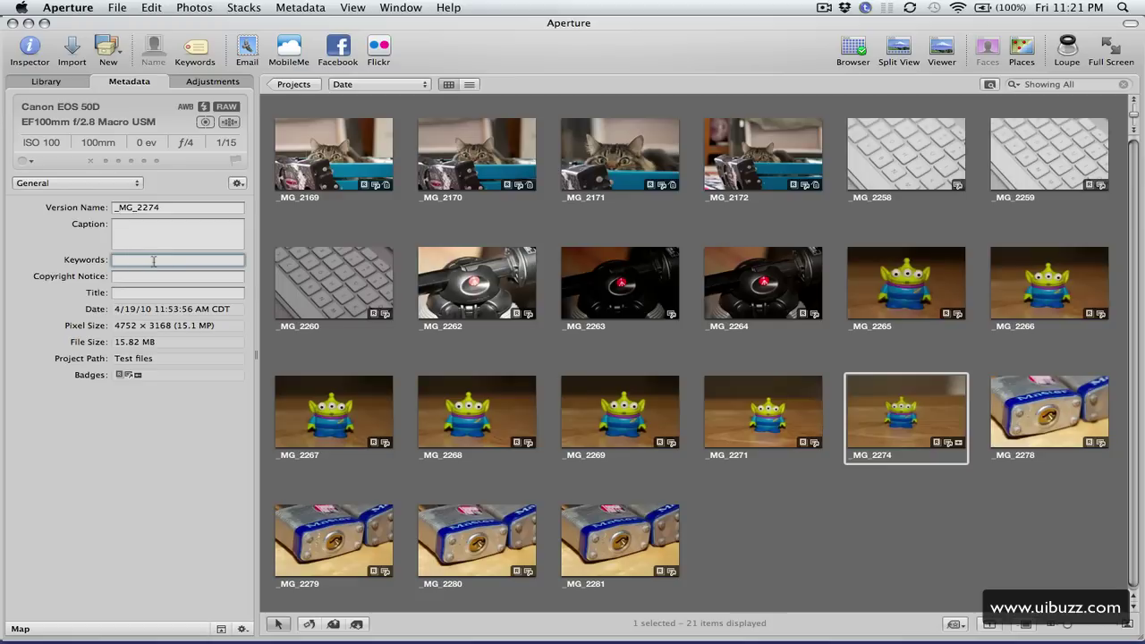
text(alien, toy)
key(Return)
- Compare the keywords on _MG_2274, _MG_2271, _MG_2269 and _MG_2268, ending back on _MG_2274
click(864, 521)
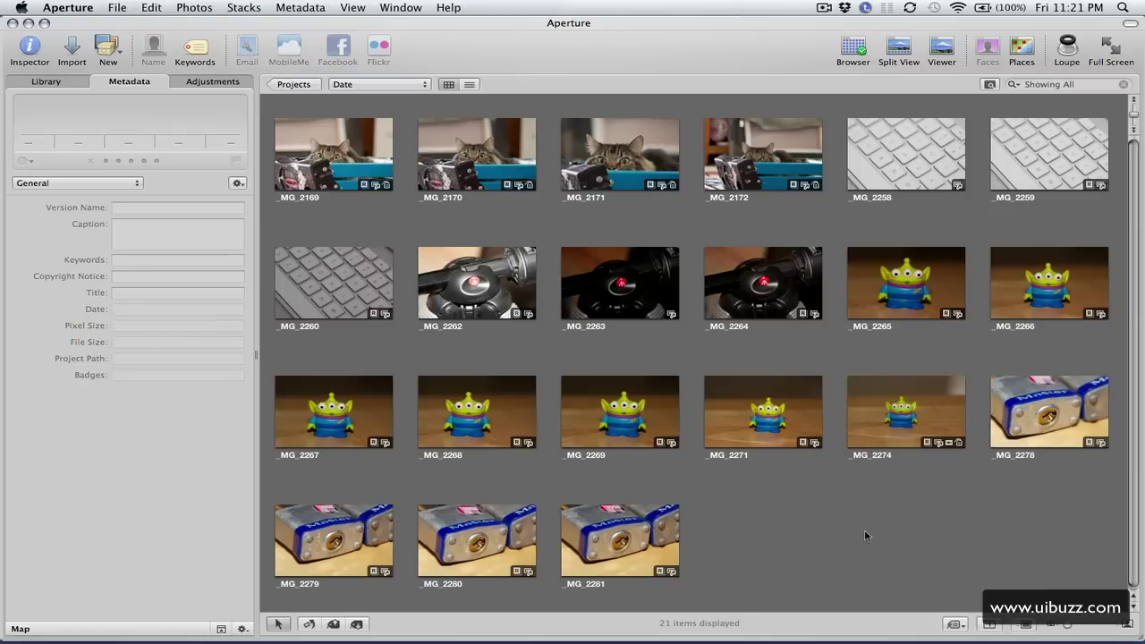
click(893, 395)
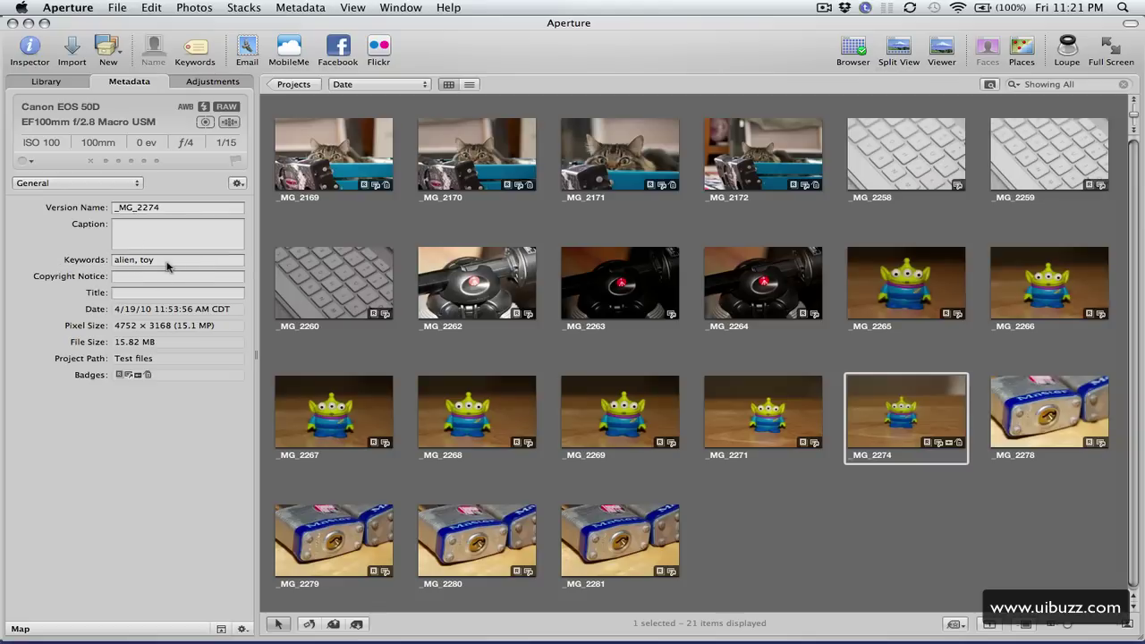
click(737, 406)
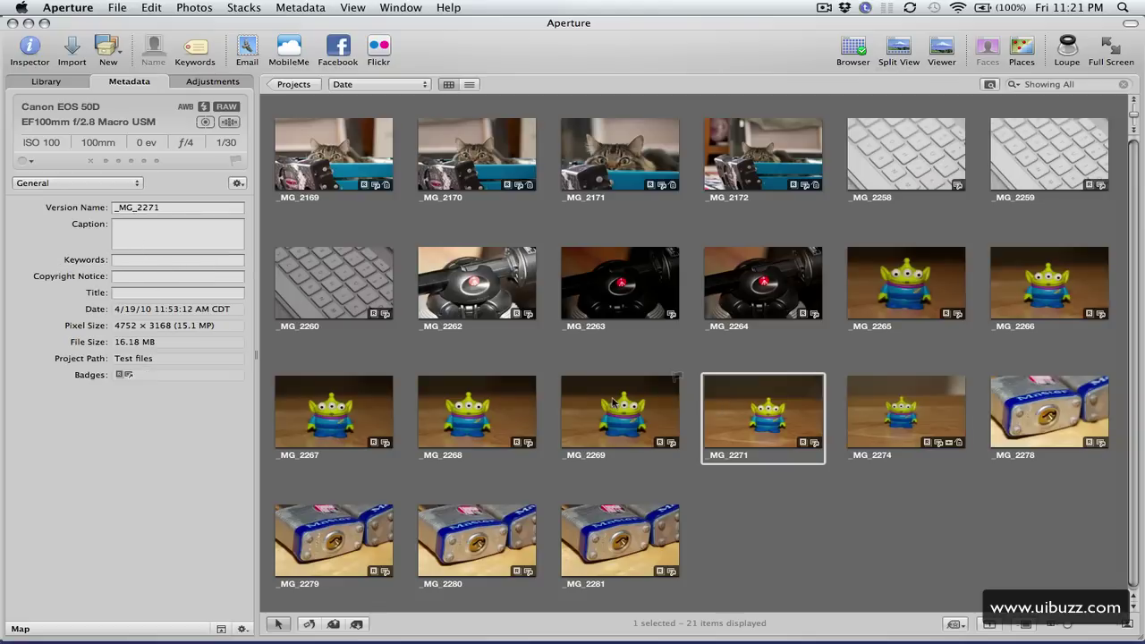
click(614, 402)
click(509, 406)
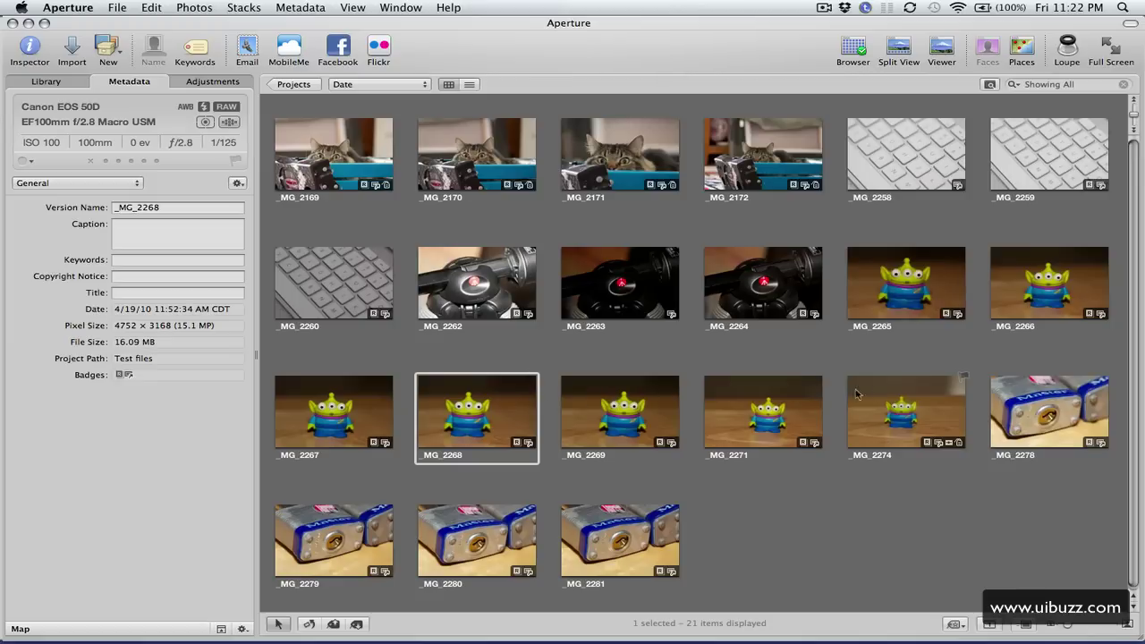
click(936, 395)
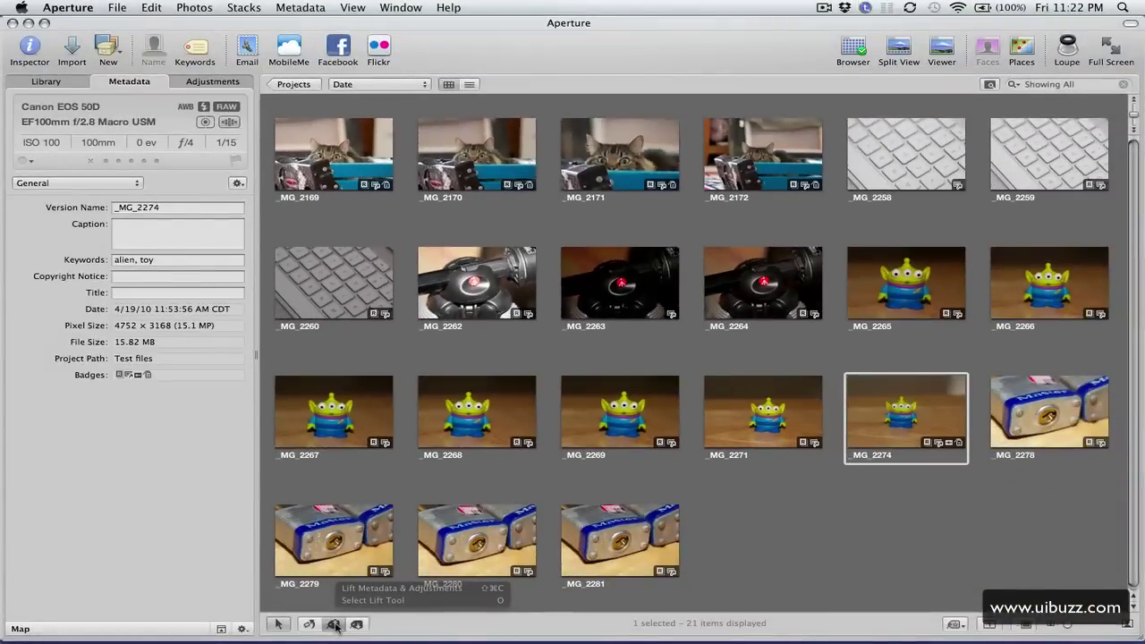
- Lift _MG_2274's metadata and delete 'toy' from the lifted keywords, leaving only alien
click(334, 624)
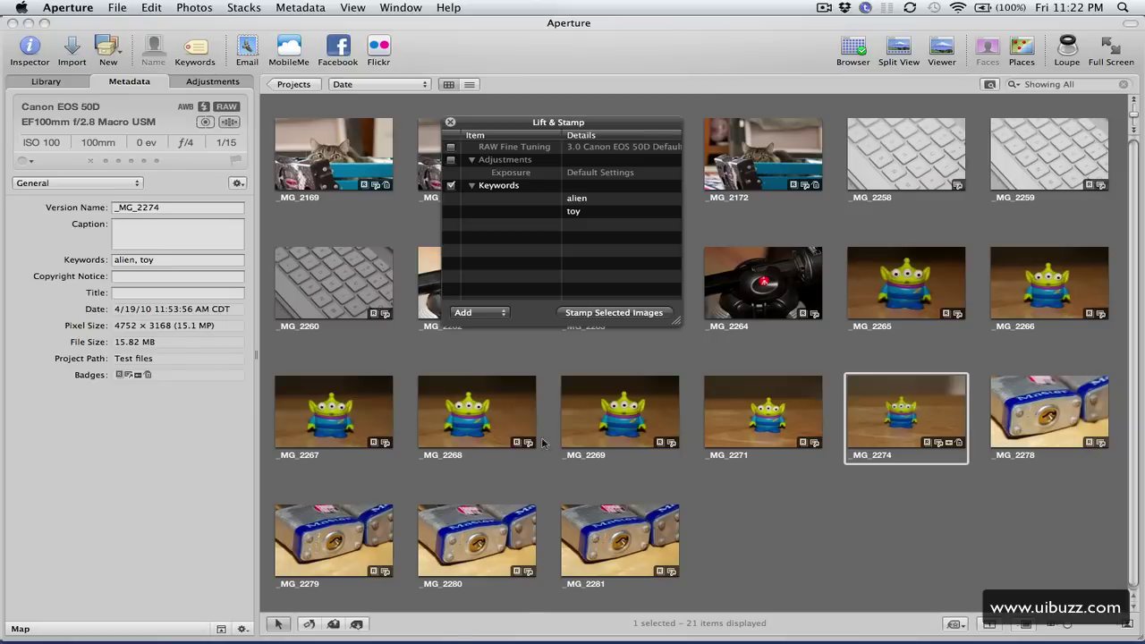
drag(677, 327, 759, 394)
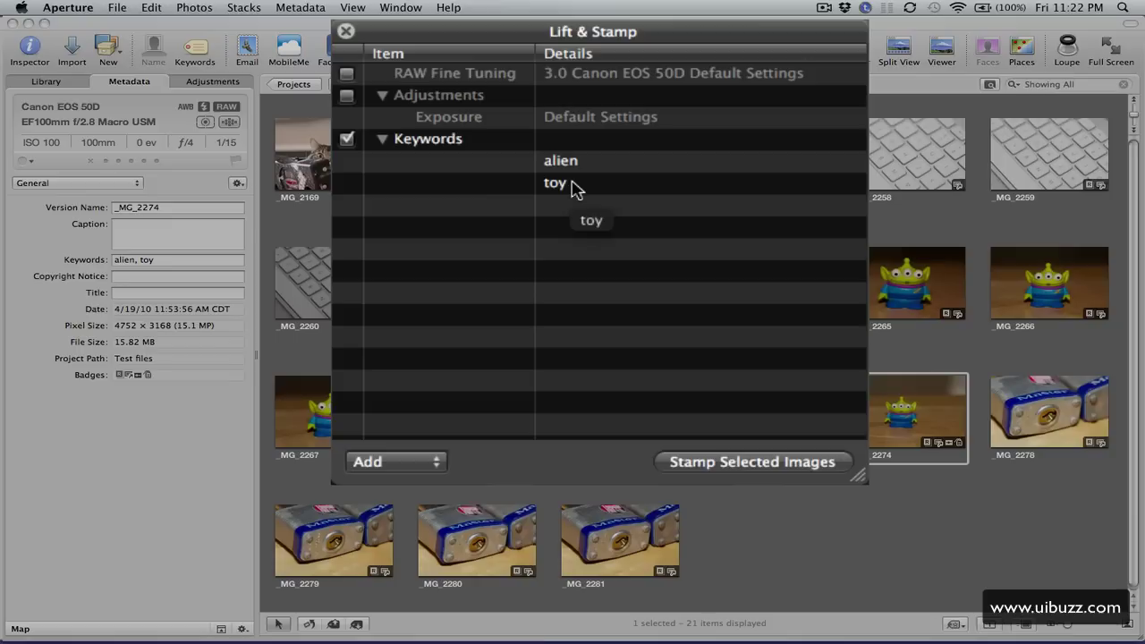
click(580, 190)
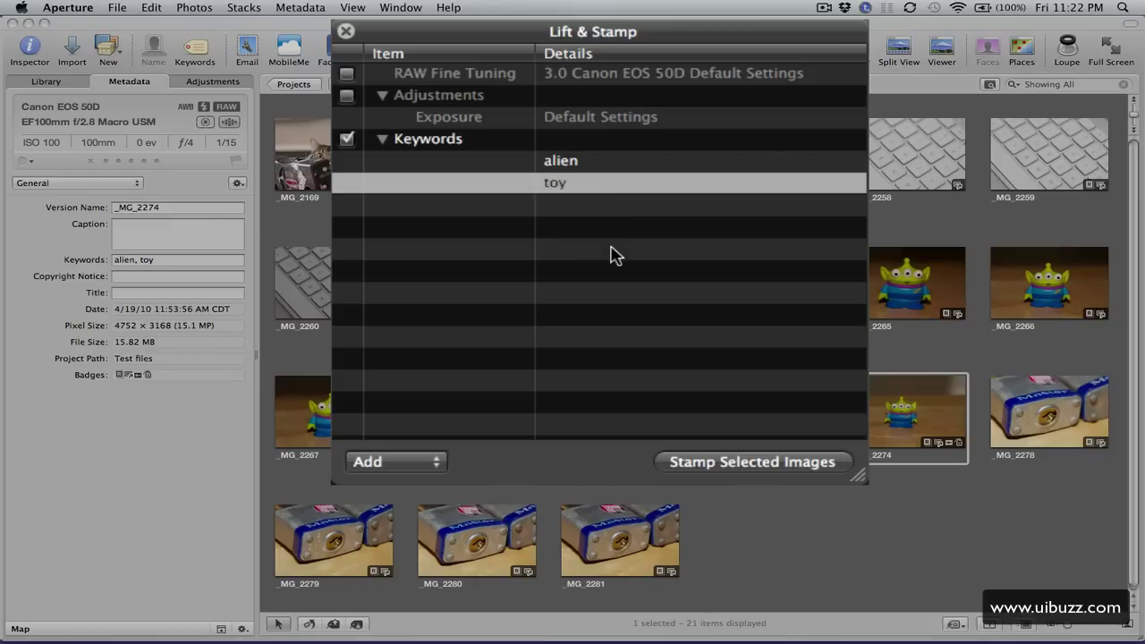
key(Delete)
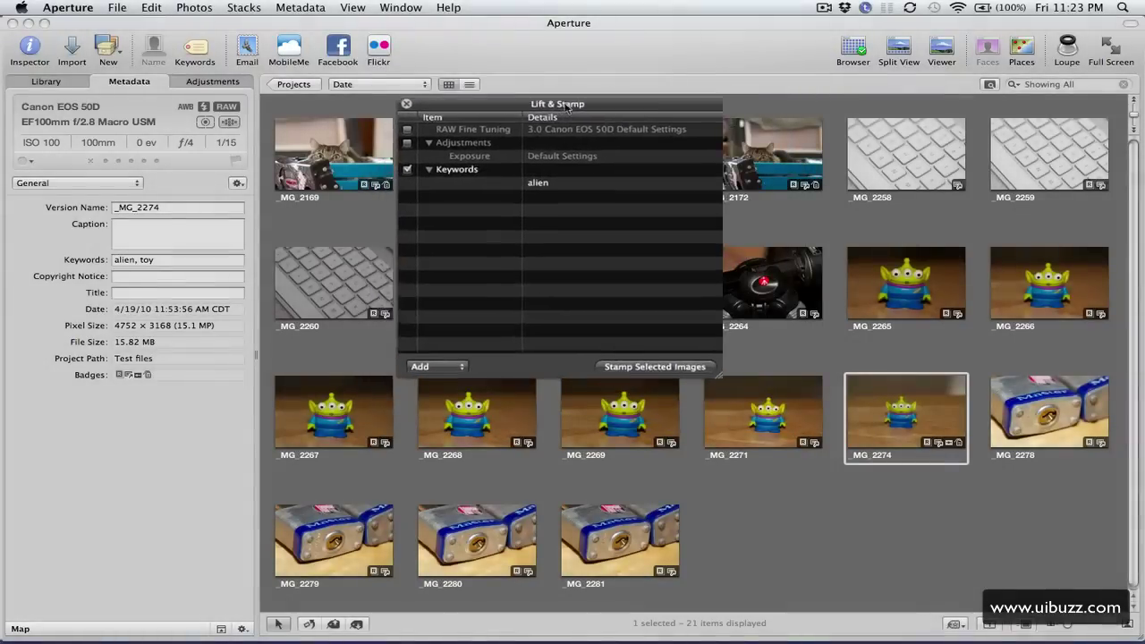
- Stamp the alien keyword onto _MG_2265 through _MG_2271 and close the Lift & Stamp HUD
click(886, 281)
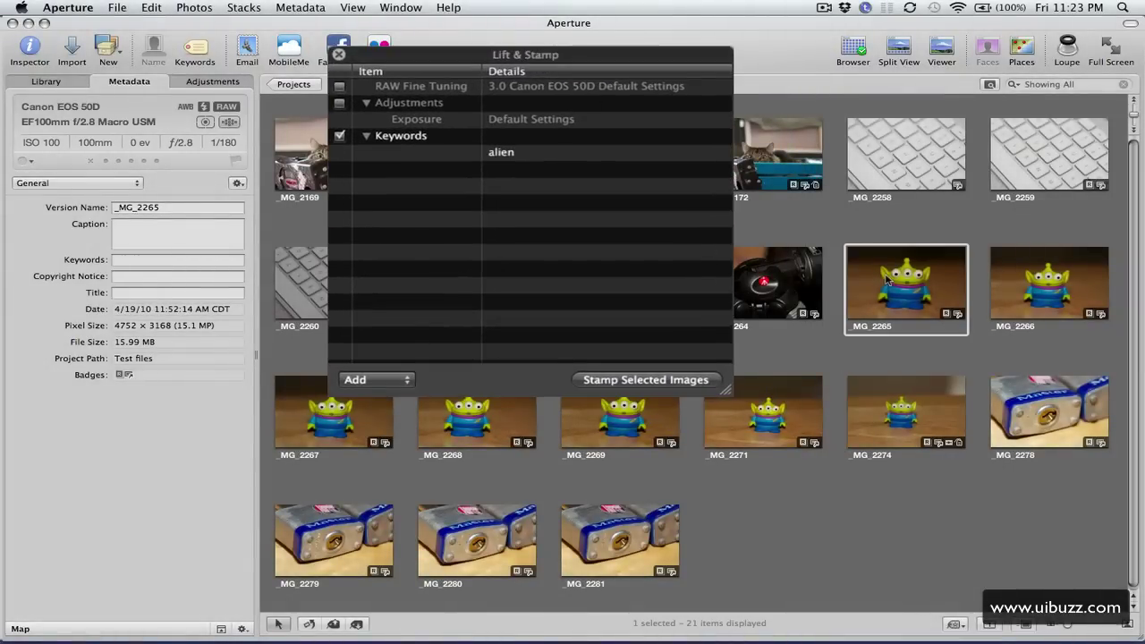
shift+click(777, 397)
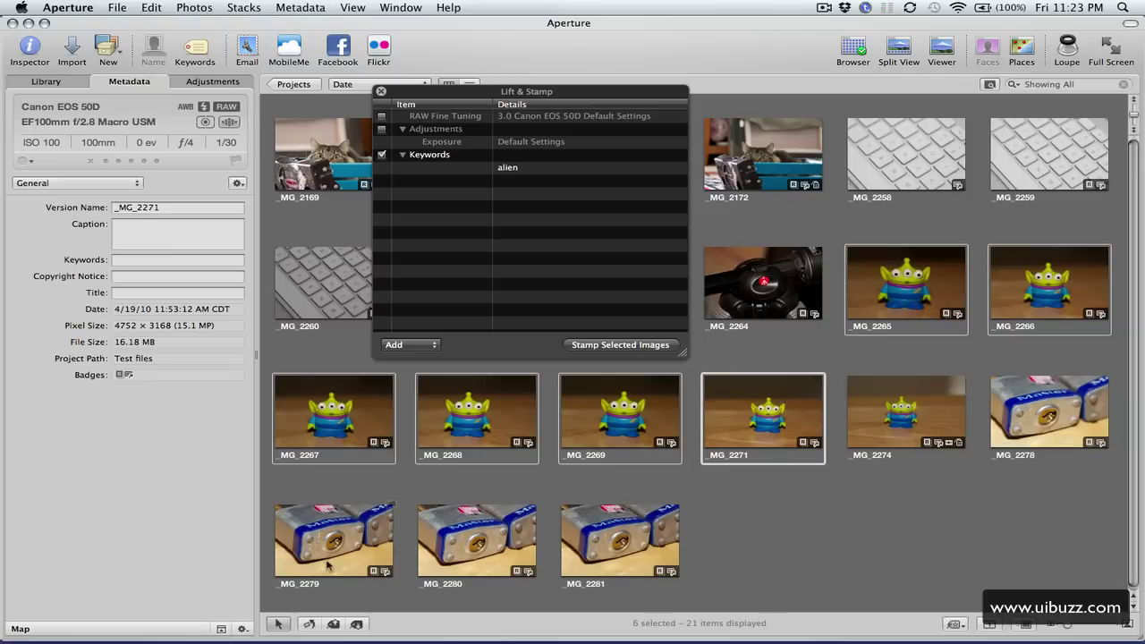
click(357, 606)
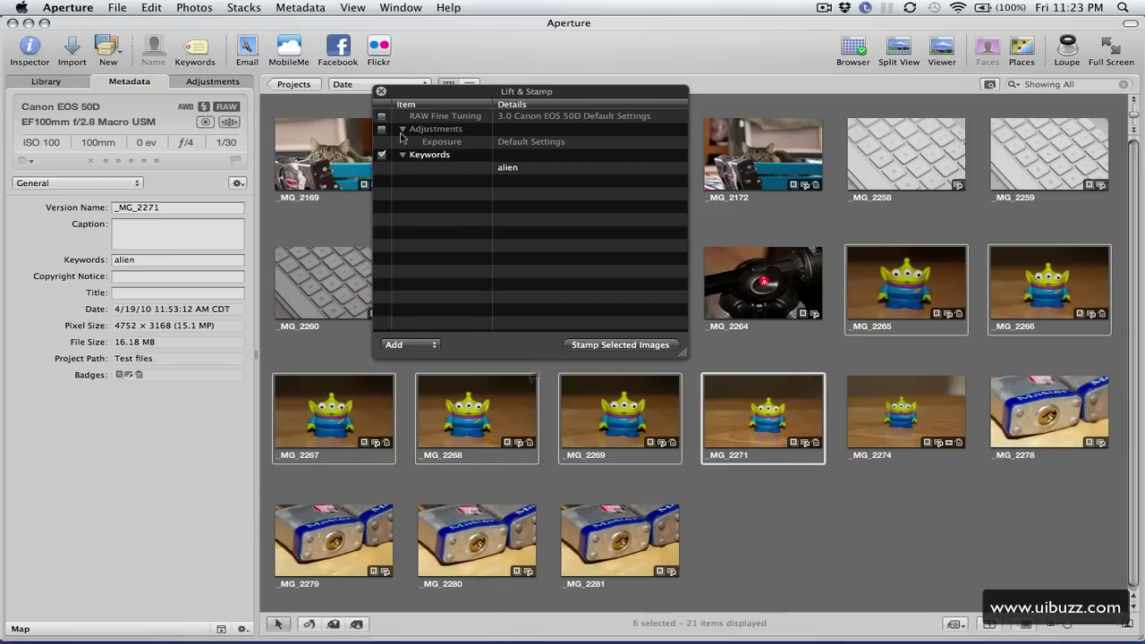
click(380, 92)
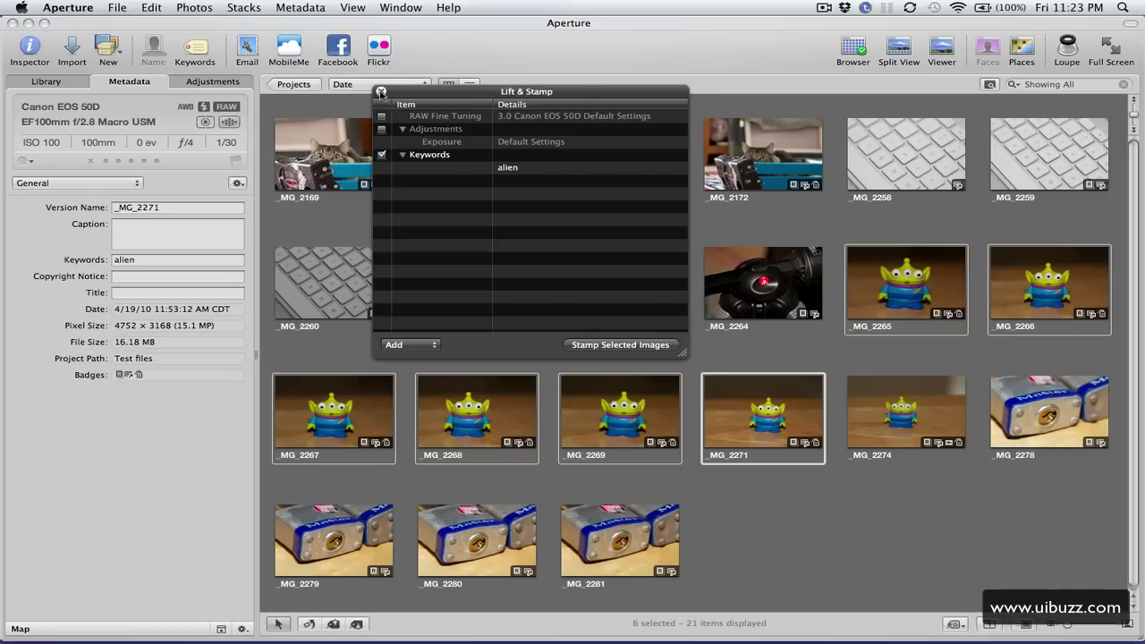
- Check the keywords on _MG_2265, _MG_2266 and _MG_2268
click(898, 264)
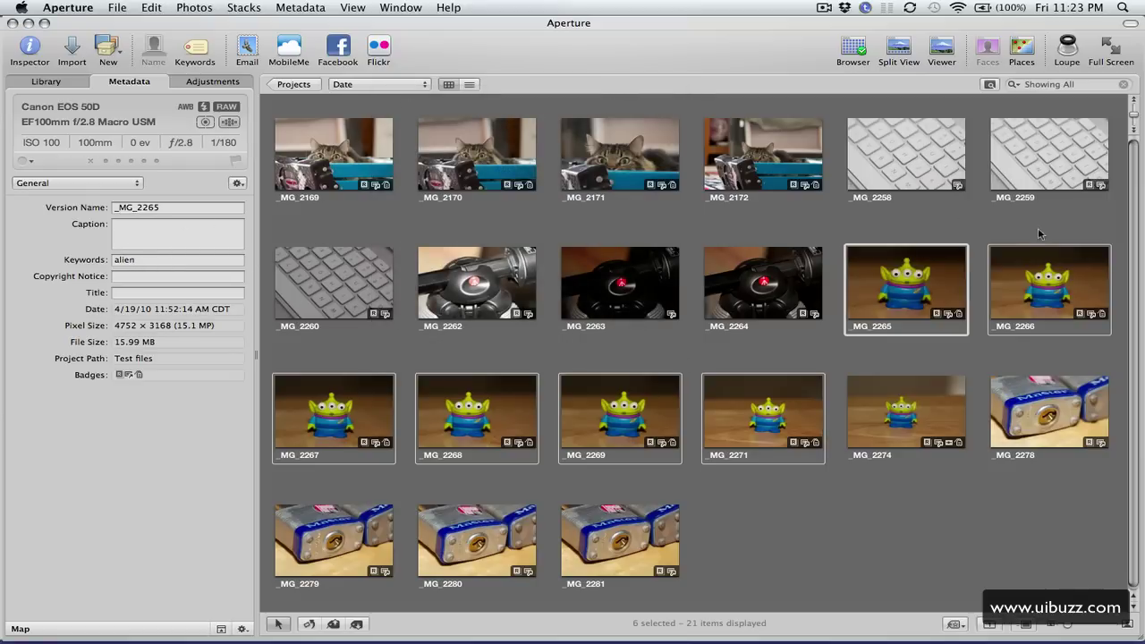
click(1047, 278)
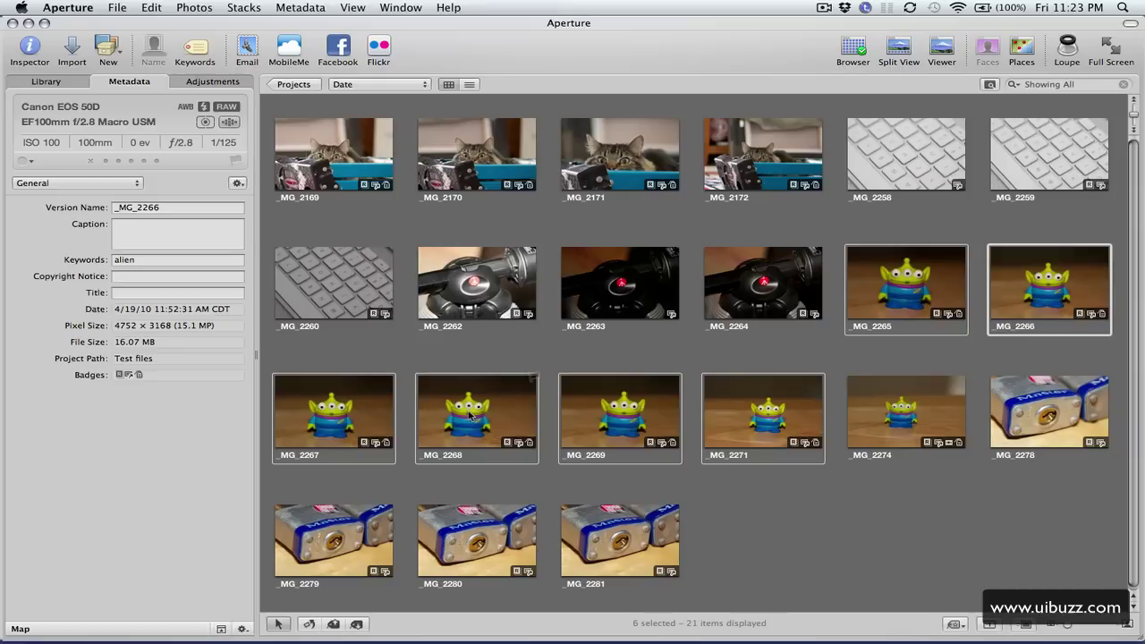
click(471, 417)
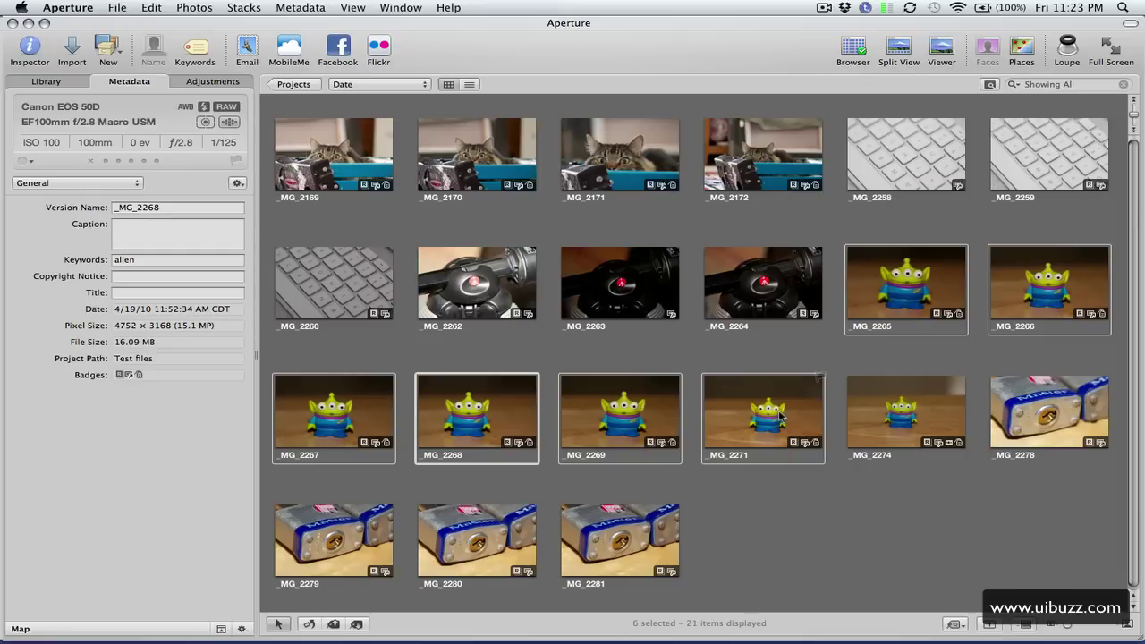
- Select _MG_2281 alone and lower its Exposure to −1.12 in Adjustments
click(764, 498)
click(601, 528)
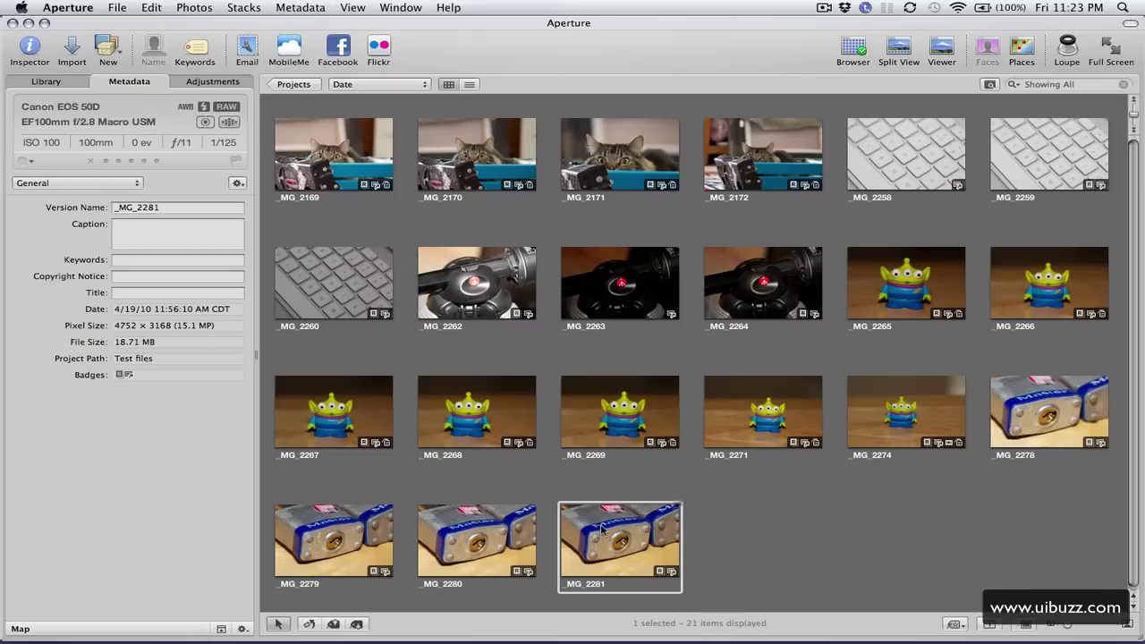
click(198, 83)
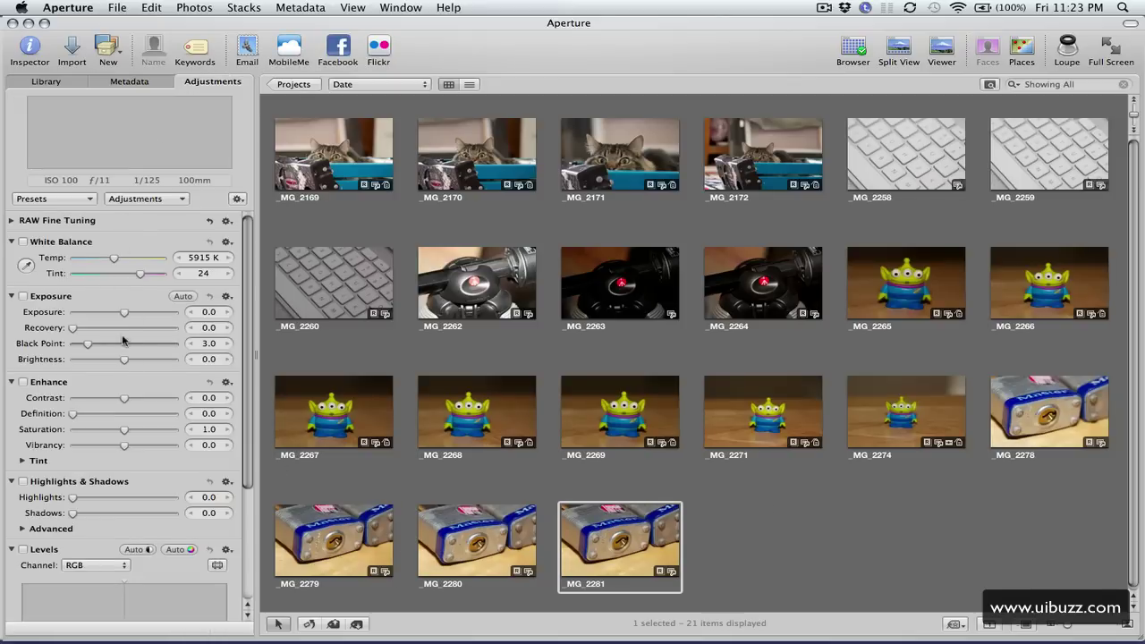
drag(123, 313, 94, 313)
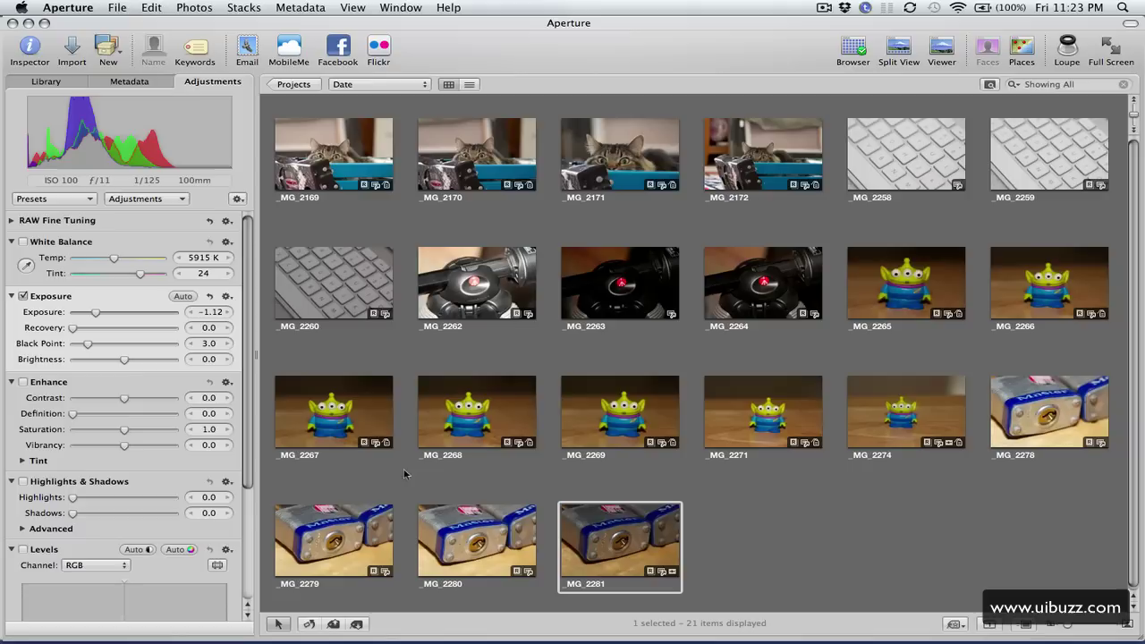
- Lift _MG_2281's adjustments, including the Exposure −1.12, for stamping
click(339, 626)
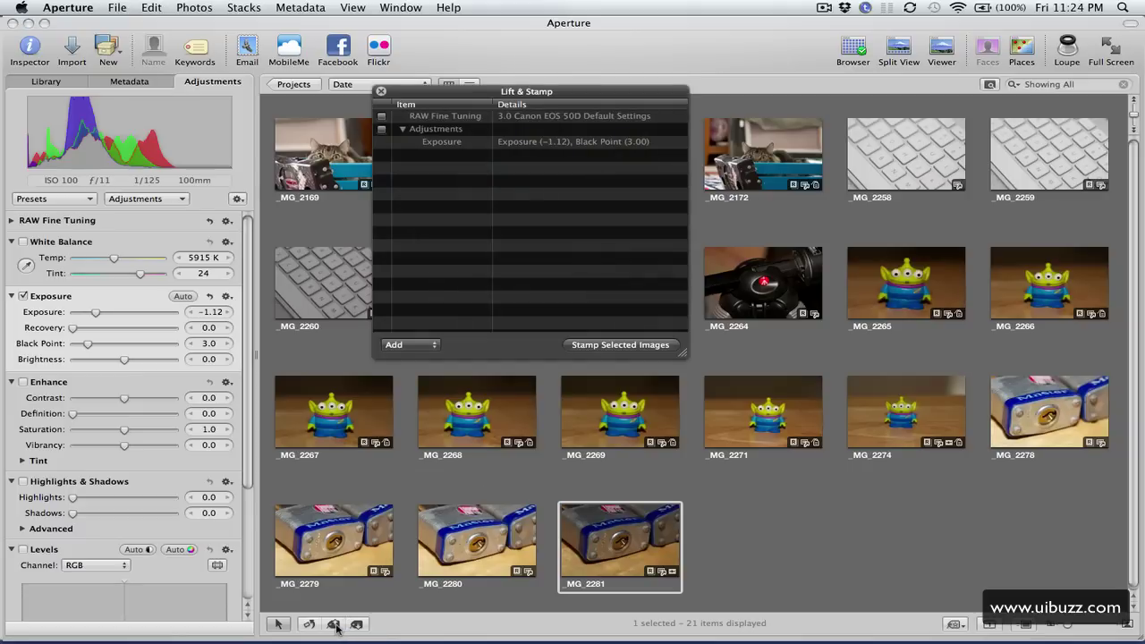
click(382, 130)
click(382, 129)
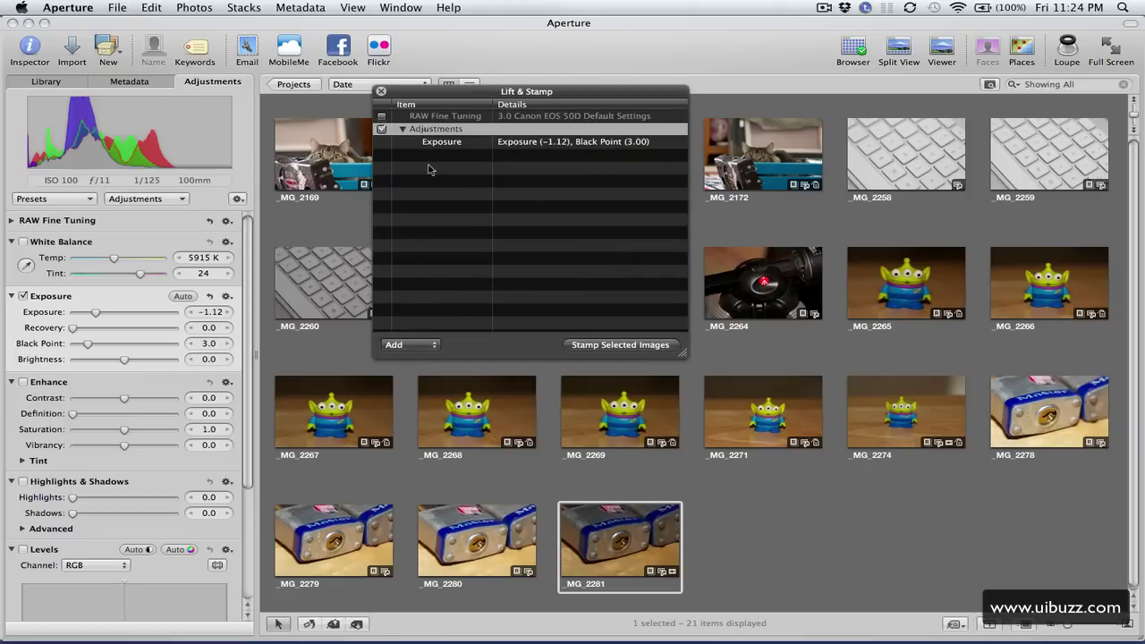
- Stamp the lifted adjustments onto _MG_2278, _MG_2279 and _MG_2280, then close the HUD and deselect
shift+click(472, 514)
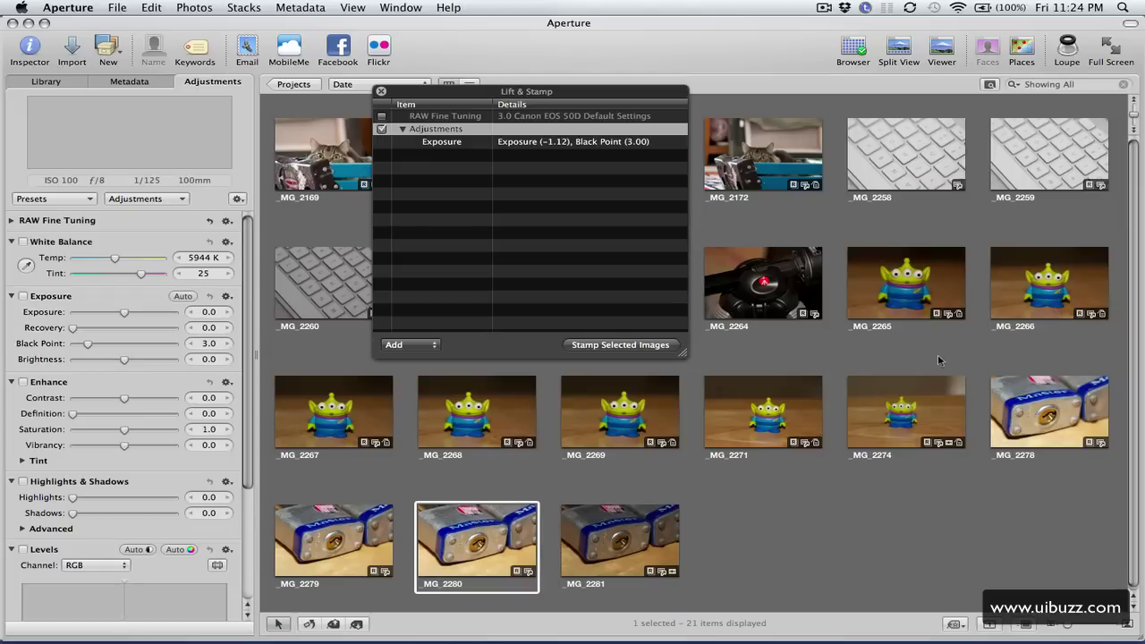
click(1063, 383)
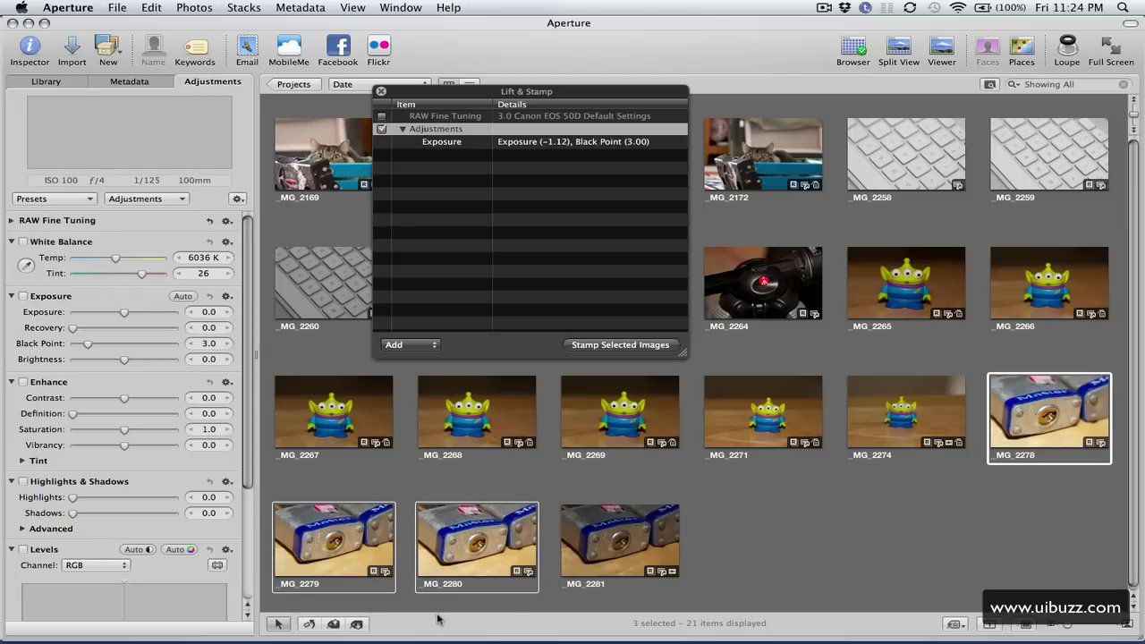
click(356, 625)
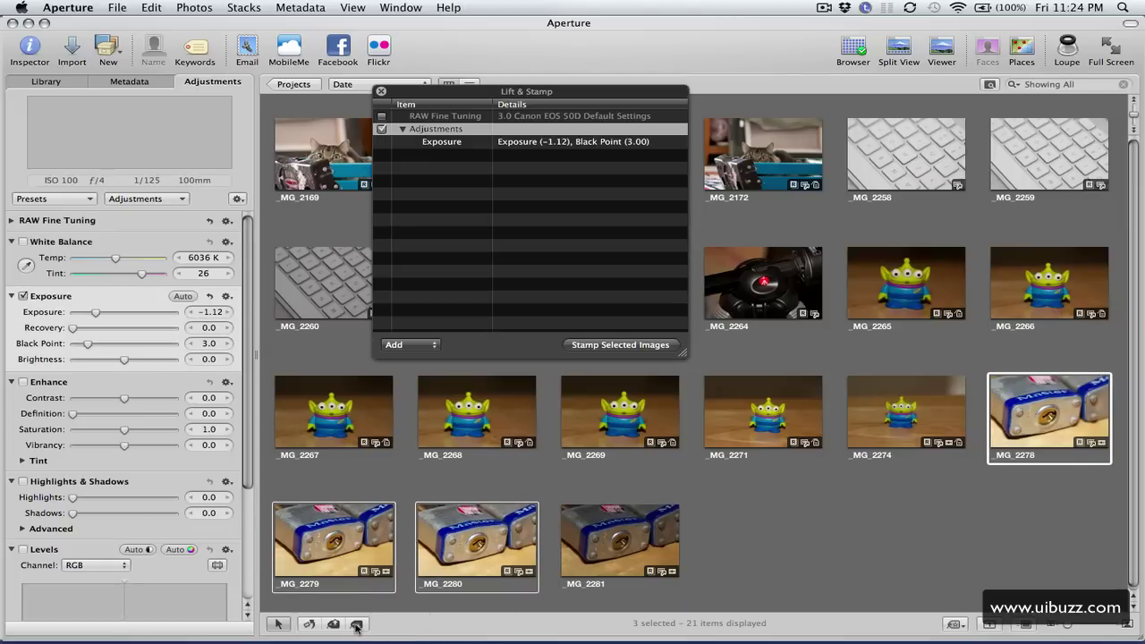
click(356, 624)
click(402, 594)
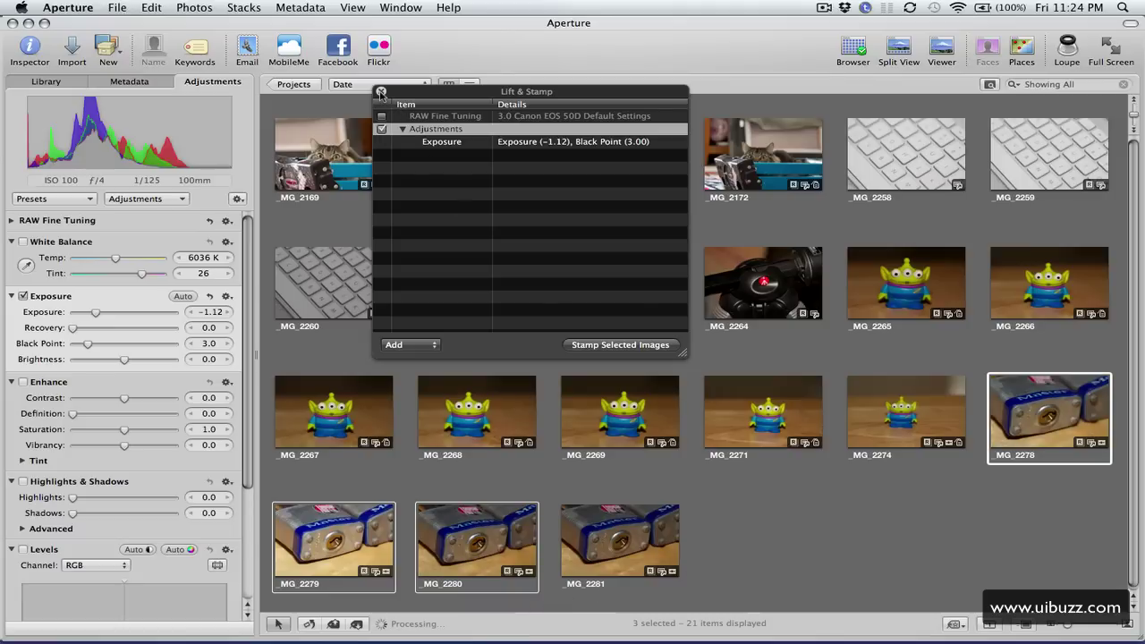
click(382, 93)
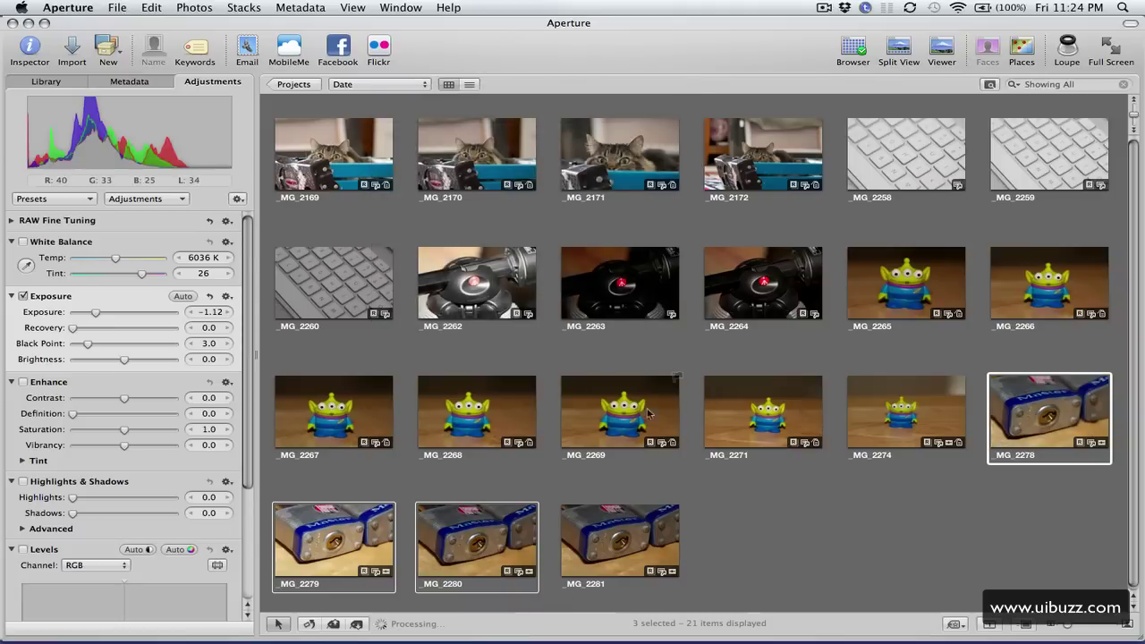
click(790, 523)
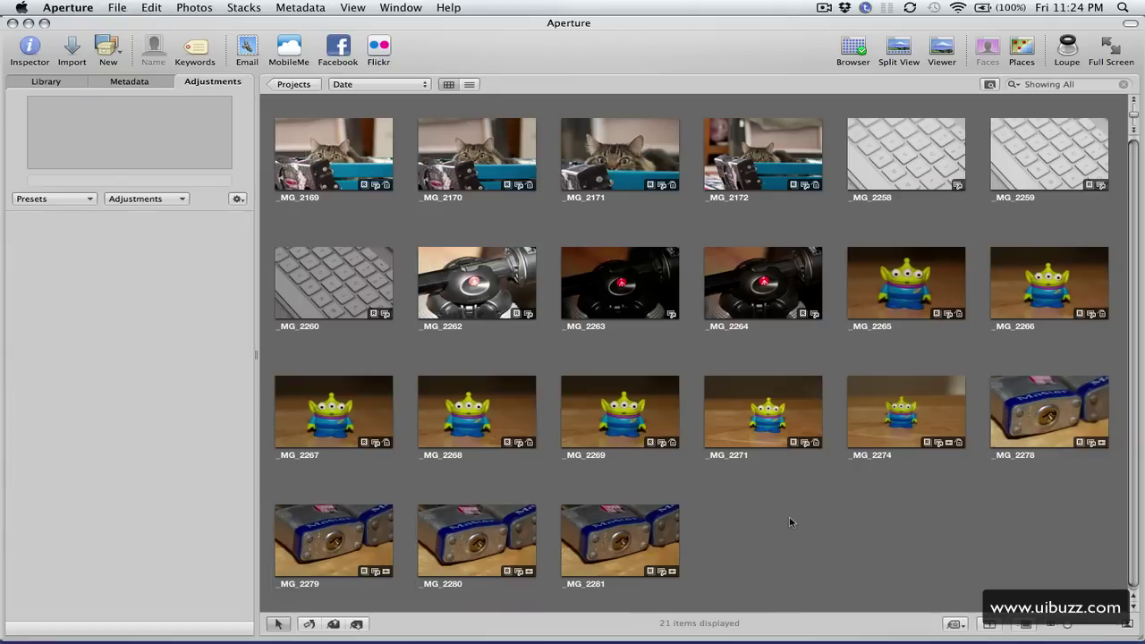
- Switch the Inspector to Metadata and select _MG_2265 to see its alien keyword
click(130, 82)
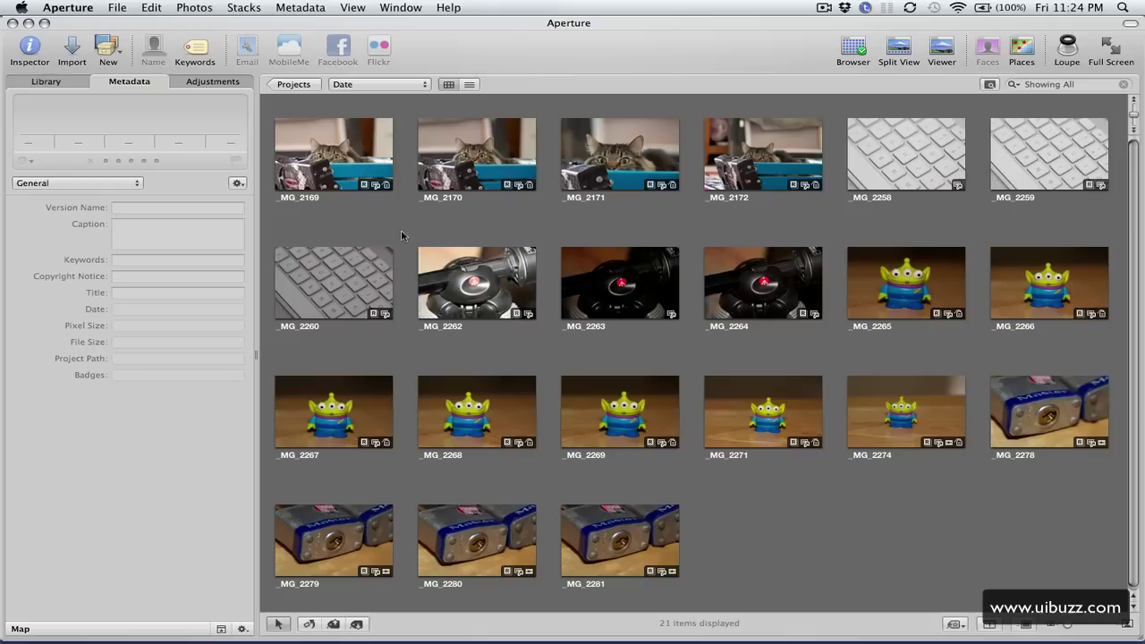
click(905, 282)
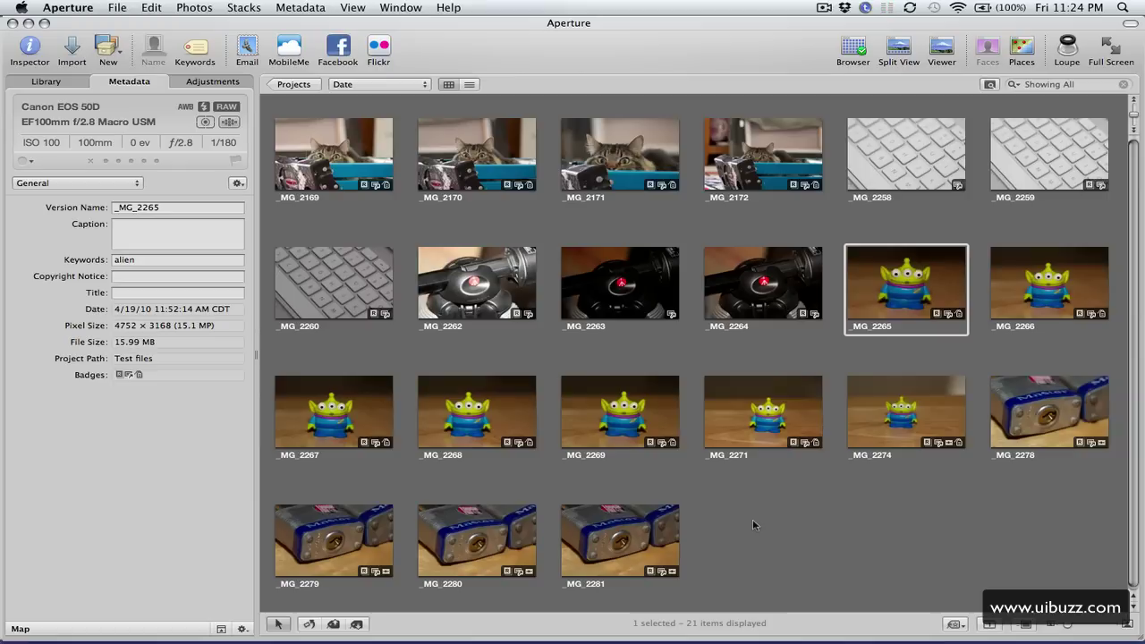
- Open the Keywords HUD from the Window menu, moving and enlarging it beside the photos
click(416, 9)
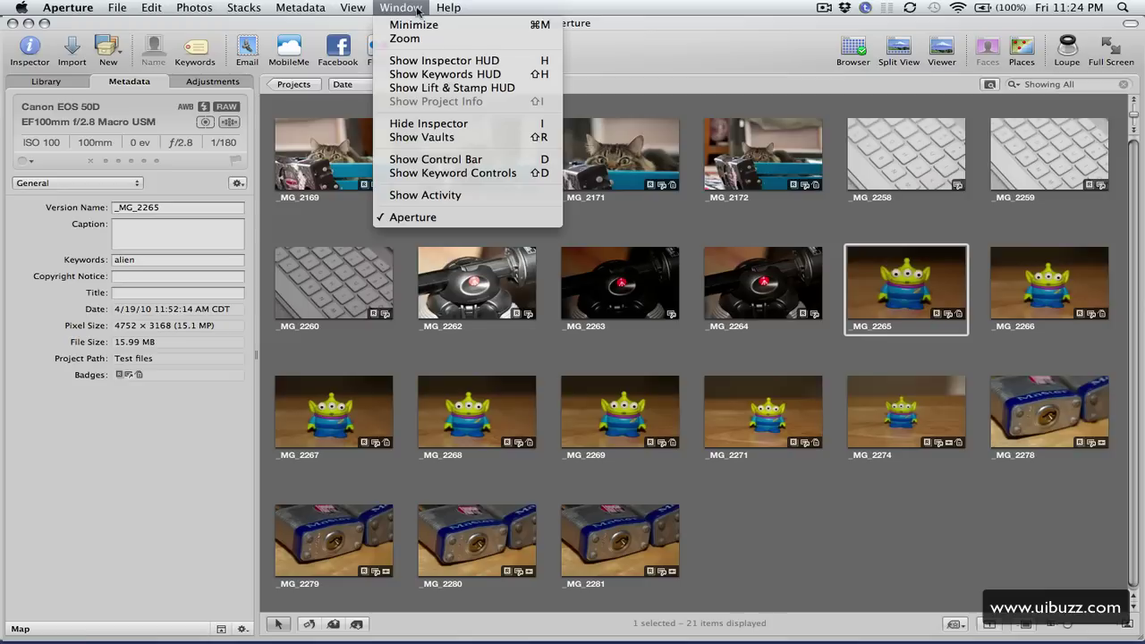
click(429, 74)
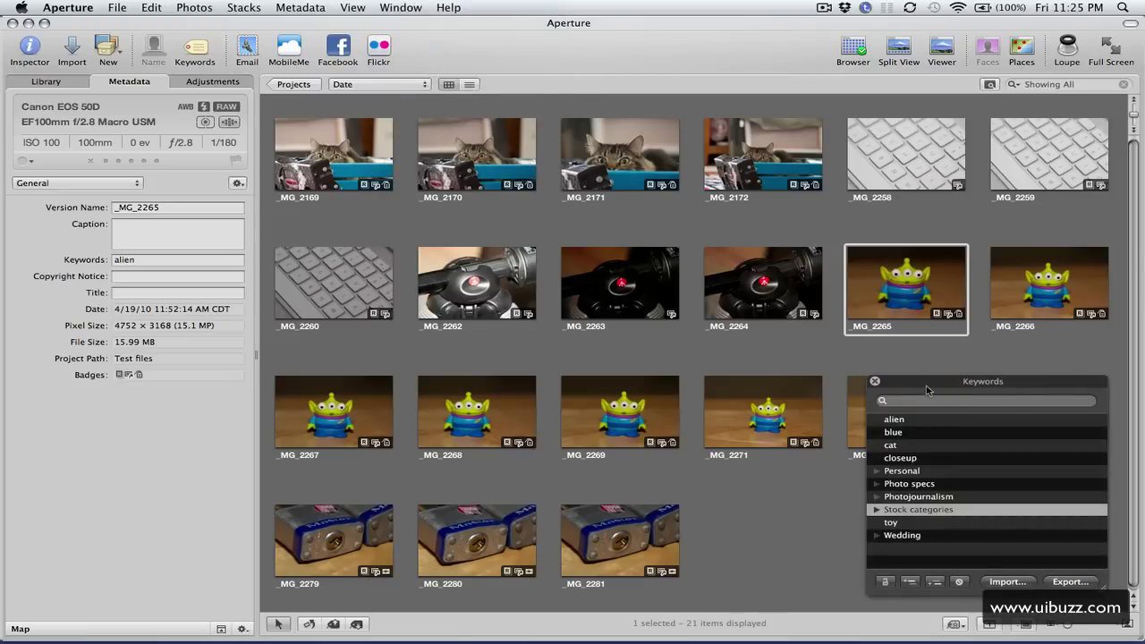
drag(928, 390, 474, 114)
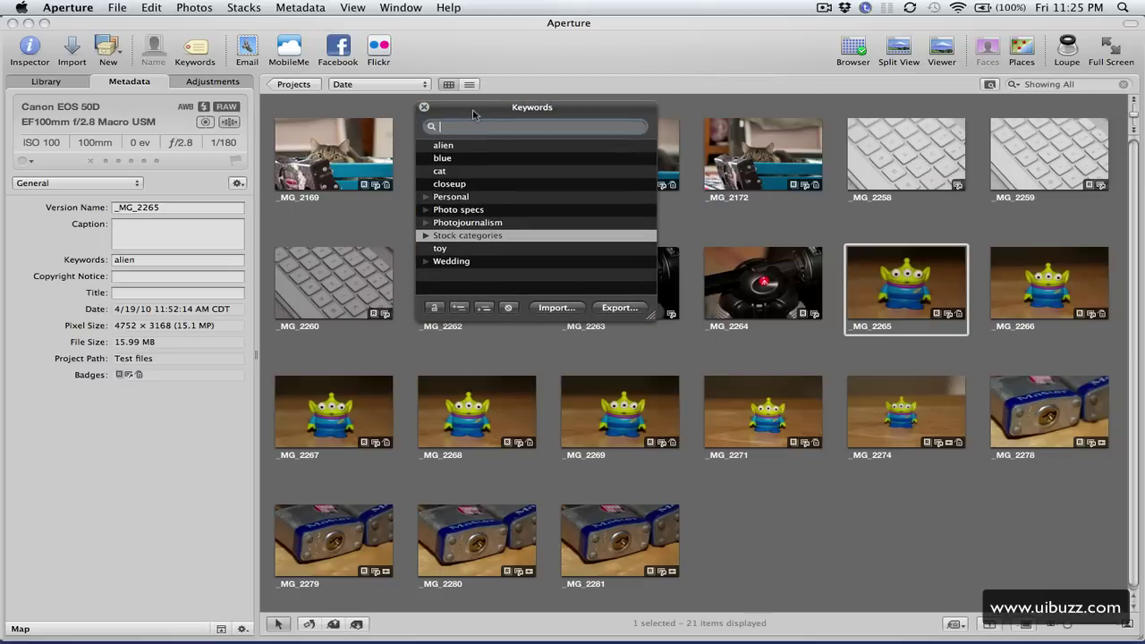
drag(656, 331, 704, 407)
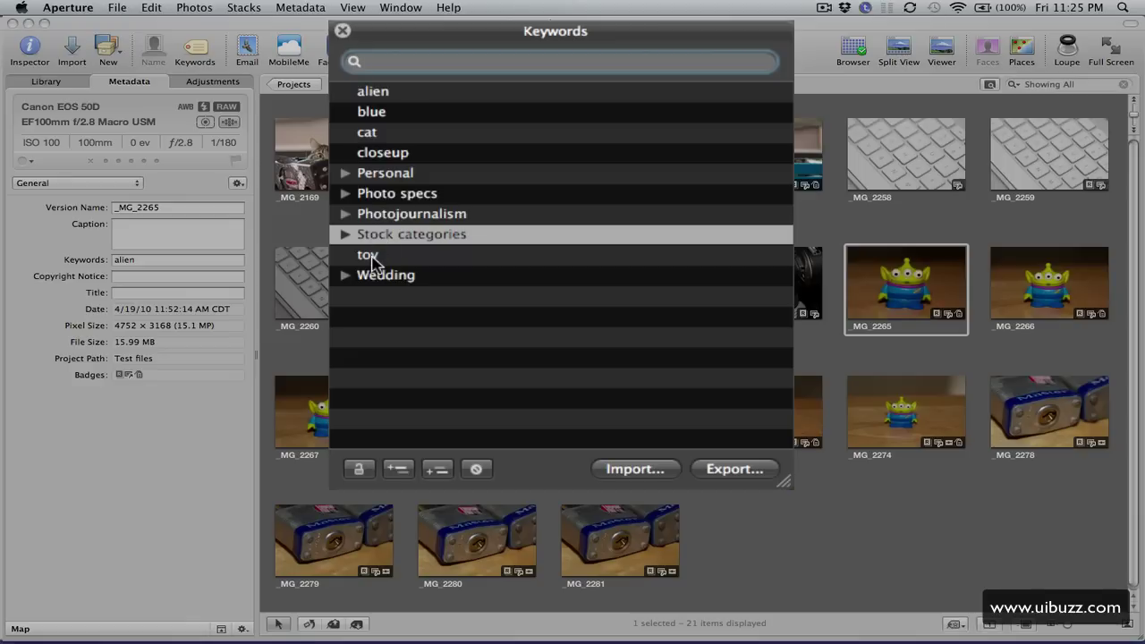
- Drag 'toy' onto _MG_2265, then onto the selected _MG_2266–_MG_2271, and close the HUD
click(407, 256)
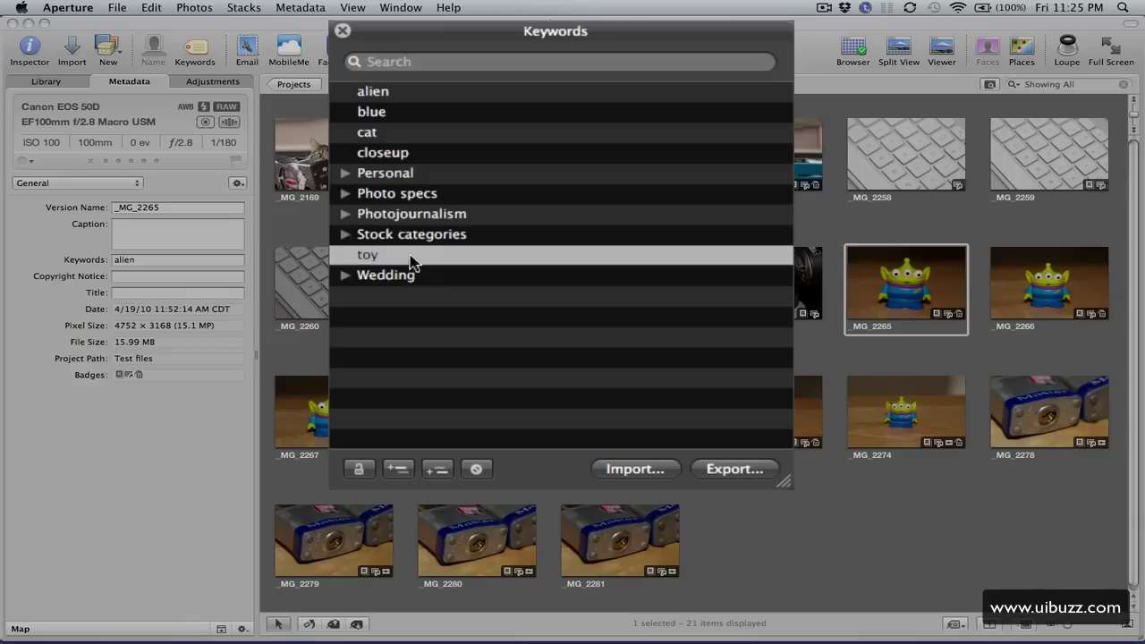
drag(385, 257, 920, 282)
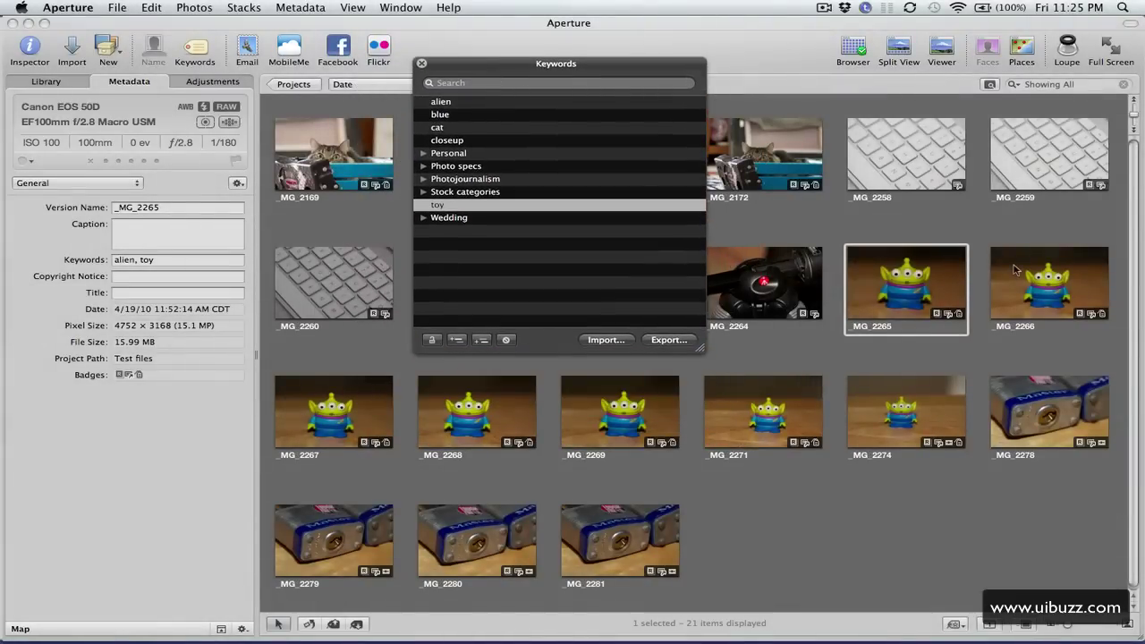
click(1018, 270)
shift+click(785, 395)
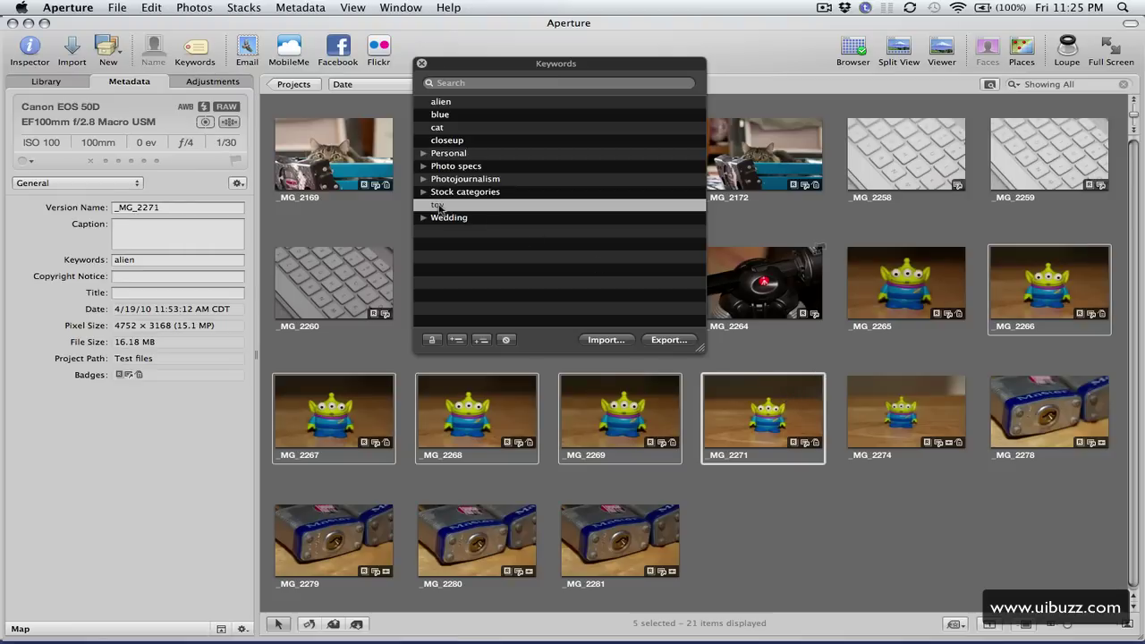
drag(439, 206, 1019, 278)
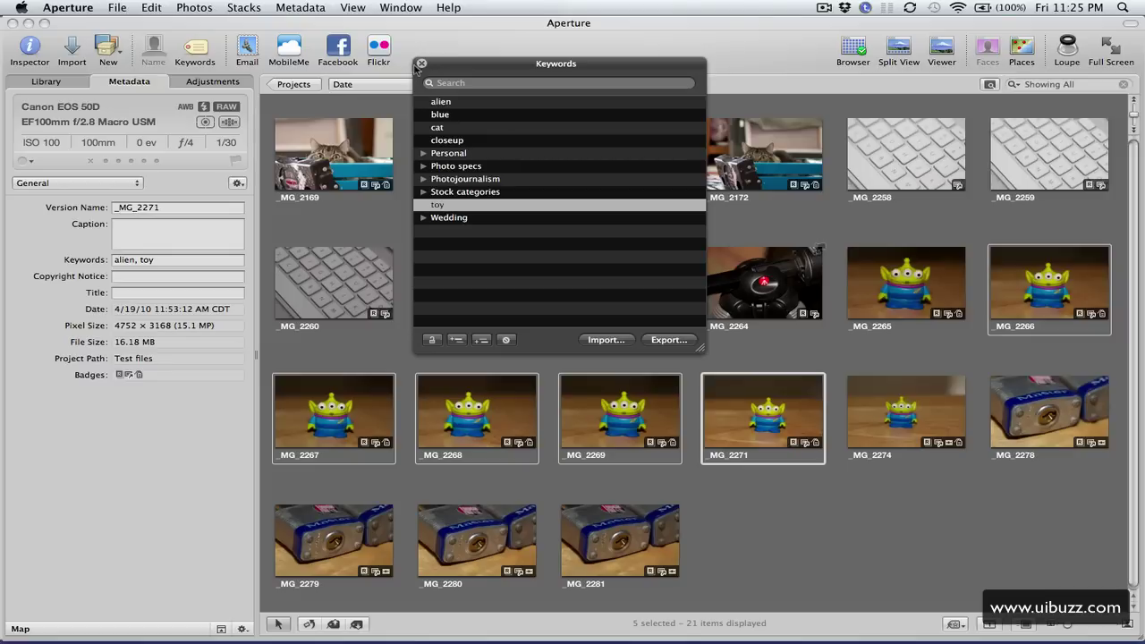
click(421, 64)
- Confirm _MG_2271, _MG_2269, _MG_2268 and _MG_2267 list alien and toy, then deselect
click(775, 523)
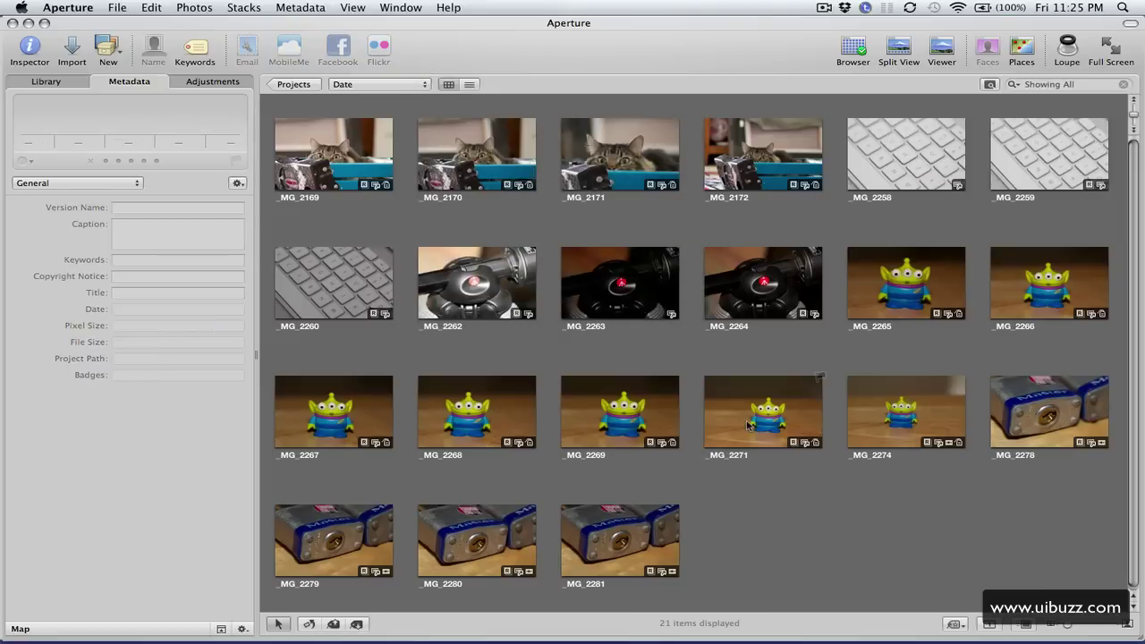
click(751, 426)
click(658, 406)
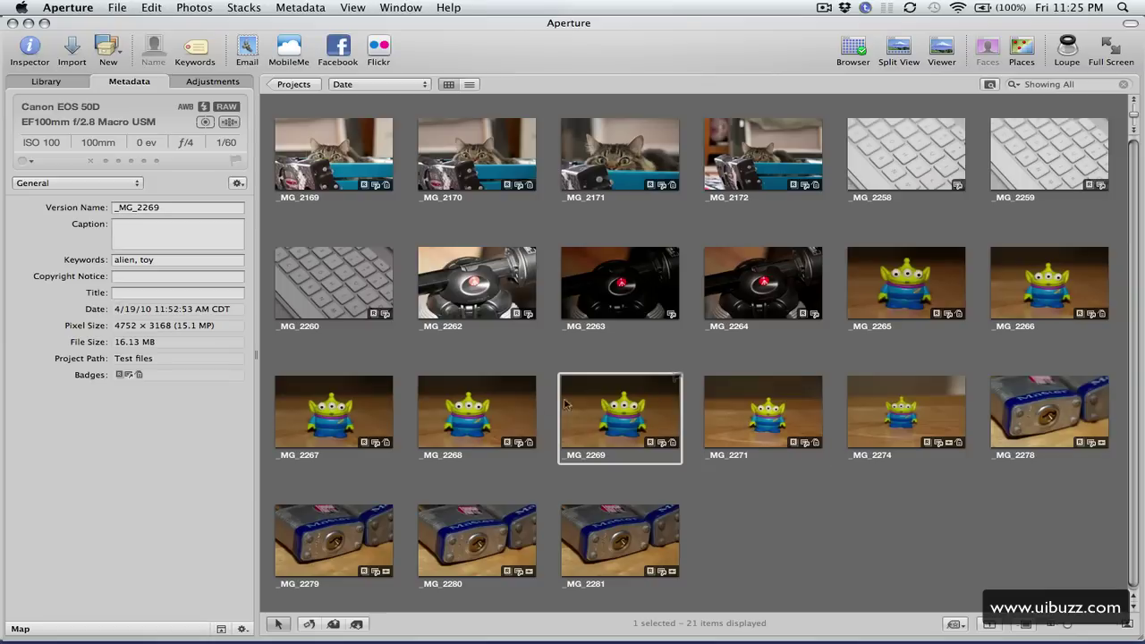
click(488, 398)
click(369, 397)
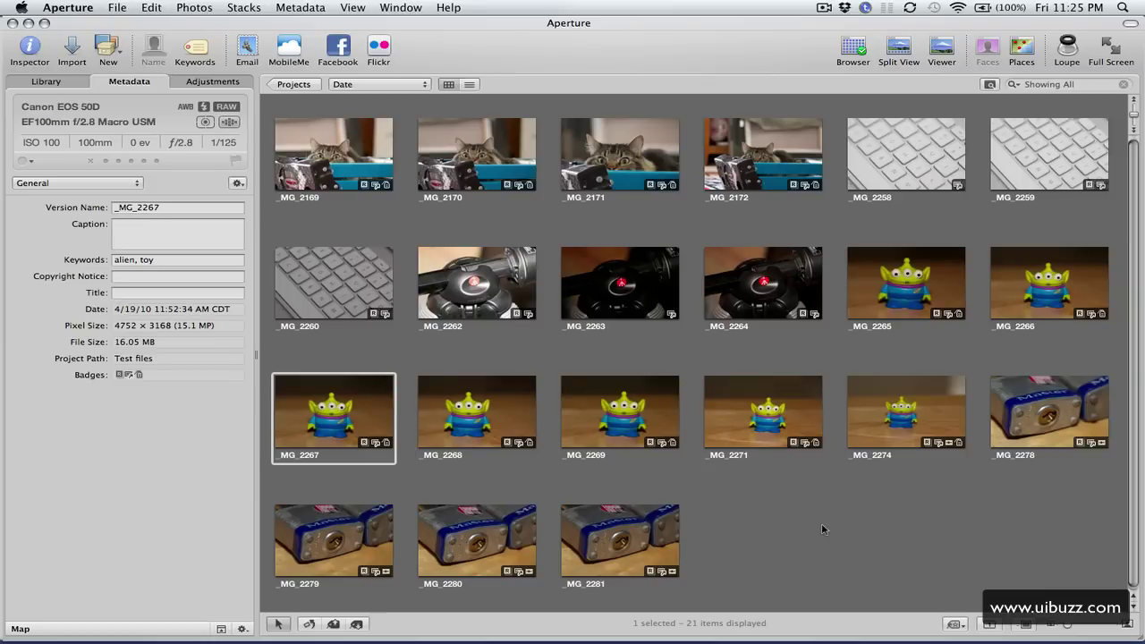
click(824, 529)
click(413, 7)
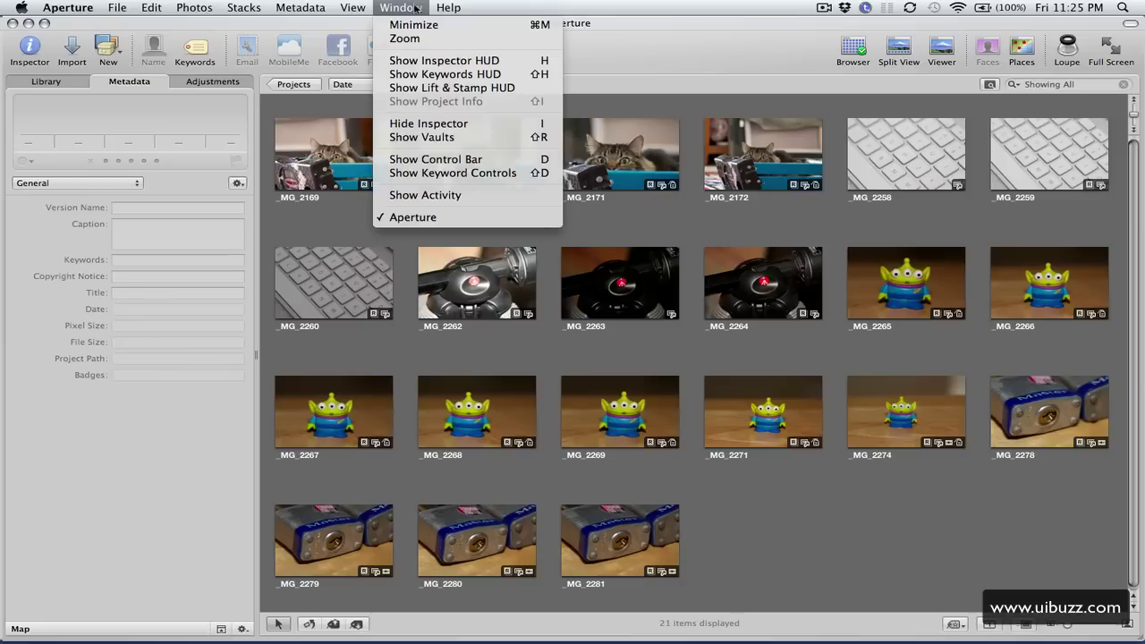
- Reopen the Keywords HUD and add a new keyword named green
click(446, 79)
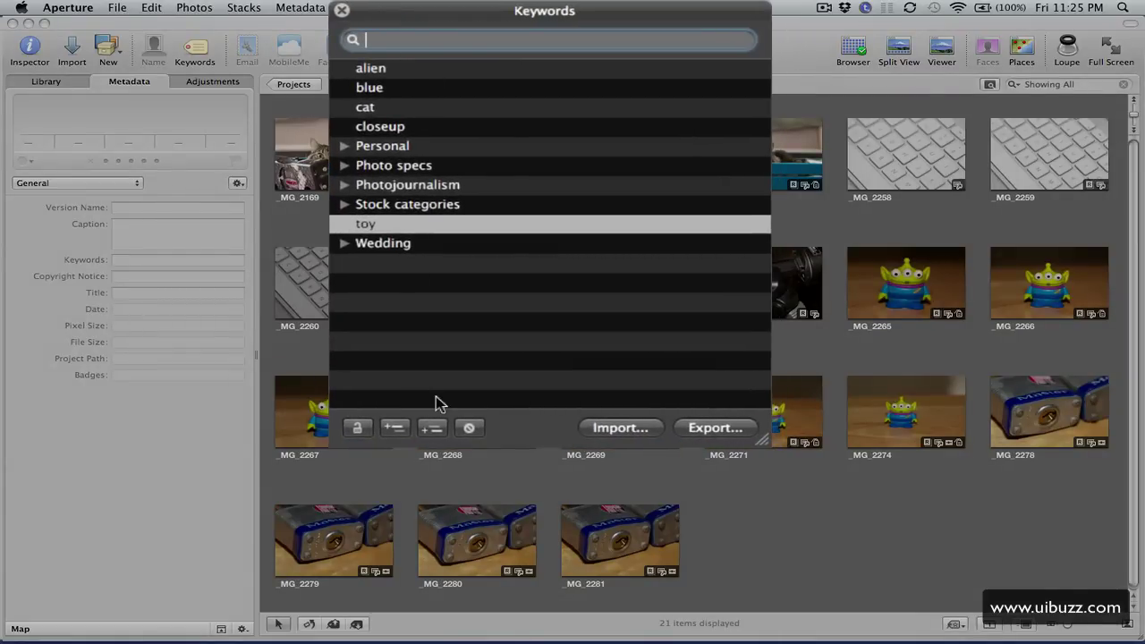
click(393, 429)
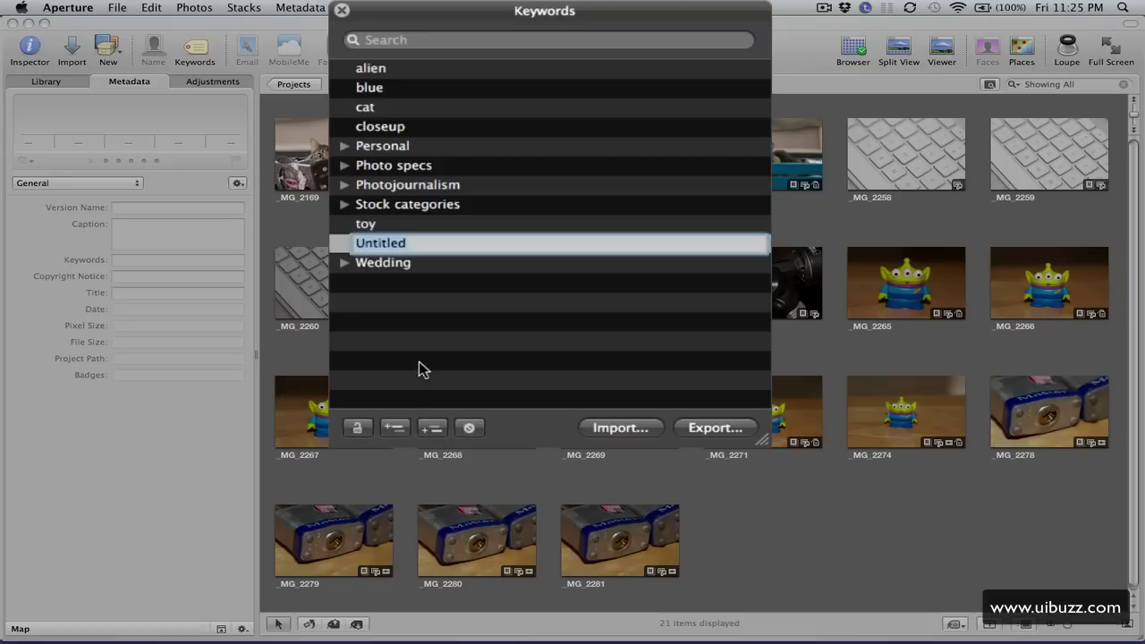
text(green)
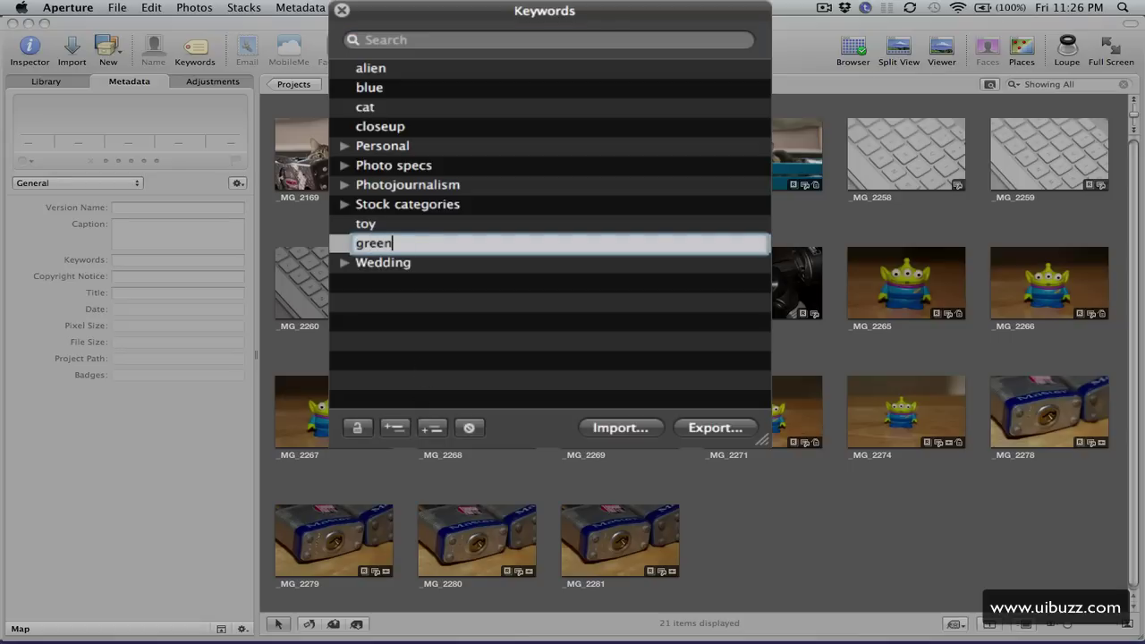
key(Return)
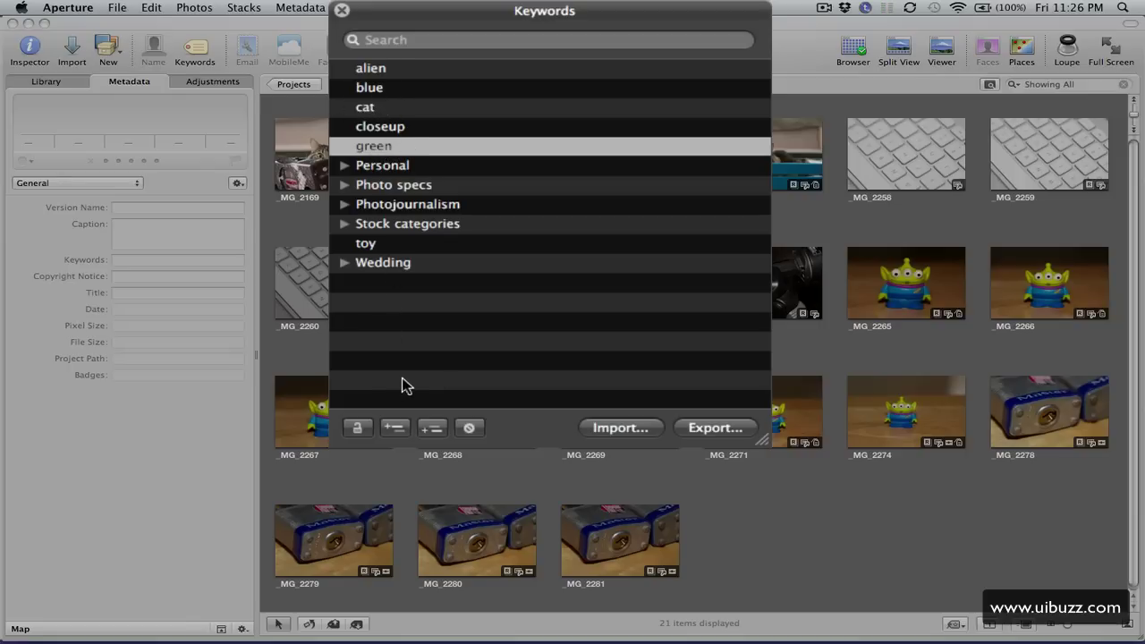
- Add a new keyword named Colors to the keyword library
click(397, 347)
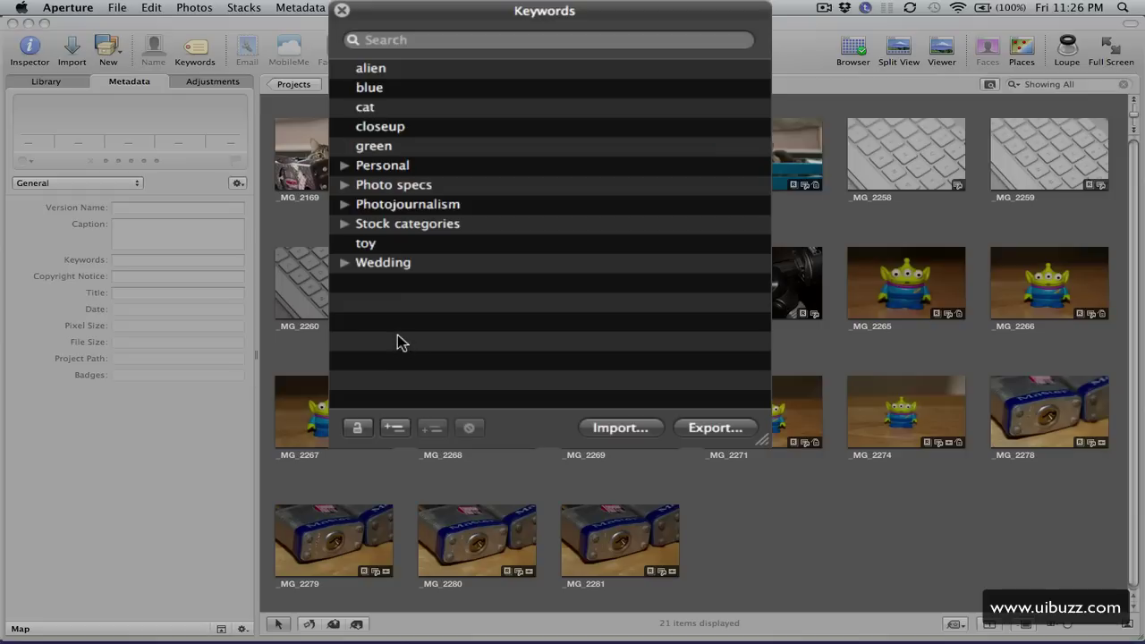
click(394, 428)
text(Colors)
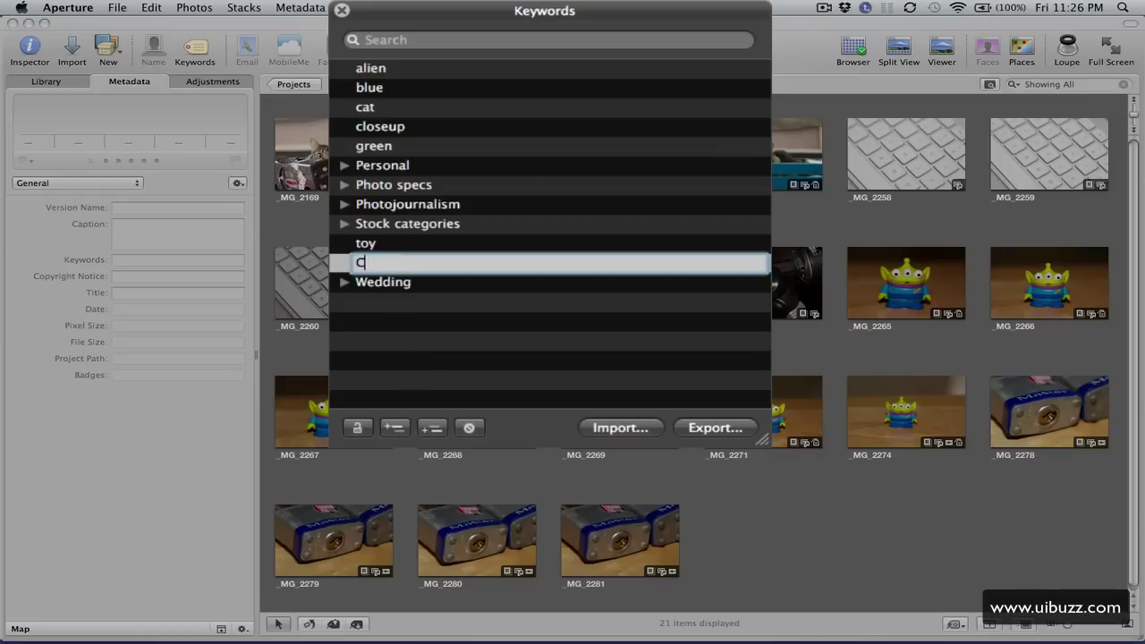
key(Return)
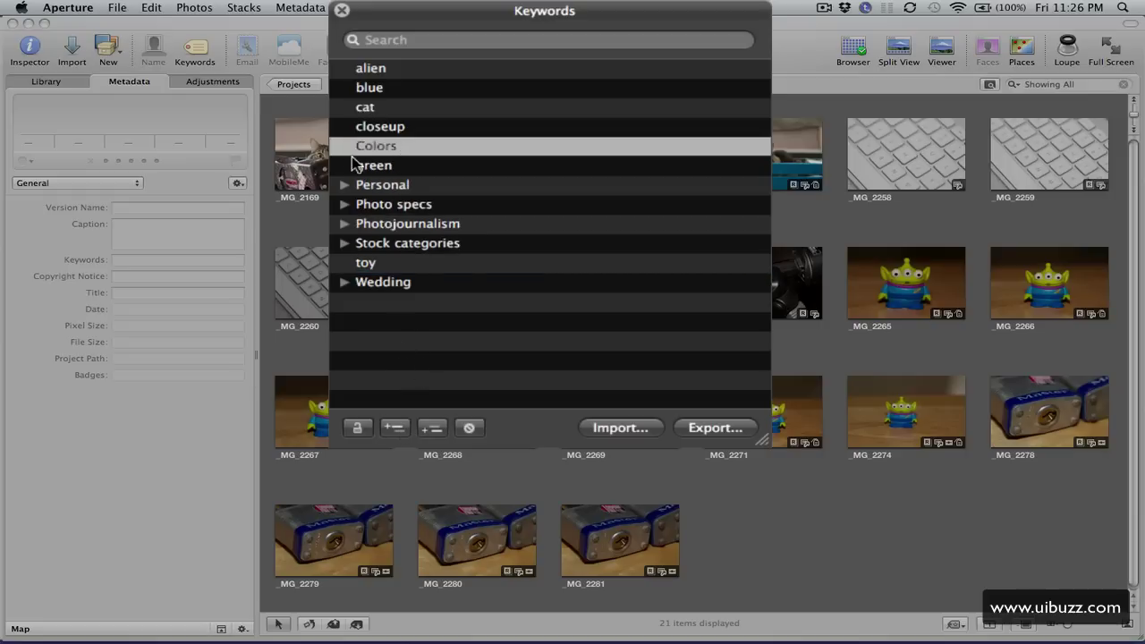
- Move the green and blue keywords into Colors, confirming the move for blue
drag(376, 169, 384, 150)
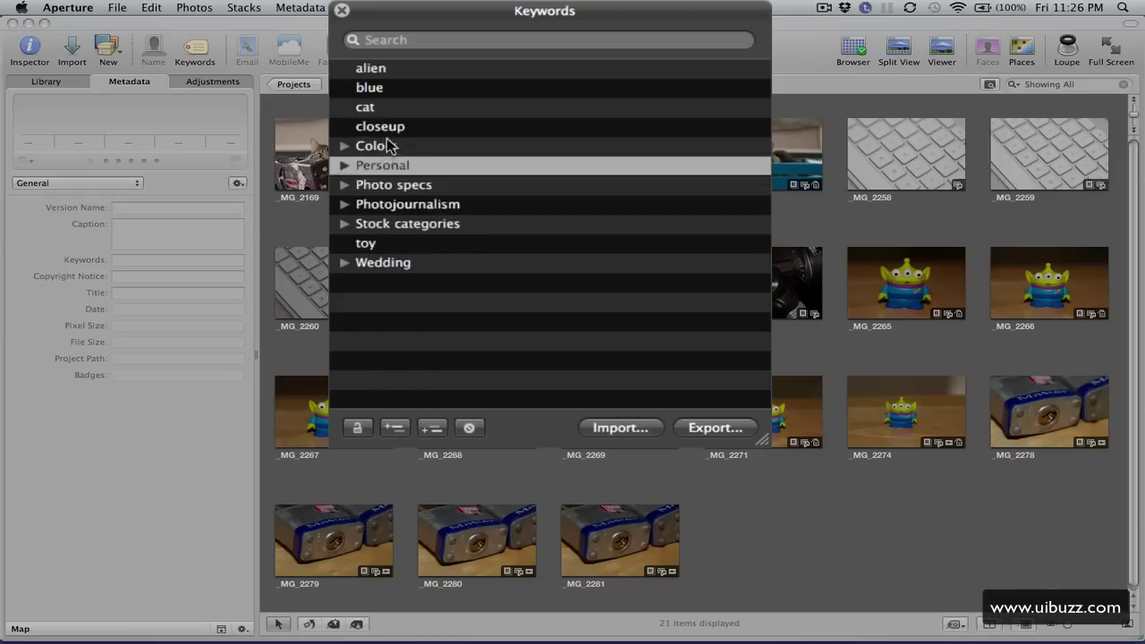
drag(365, 91, 388, 148)
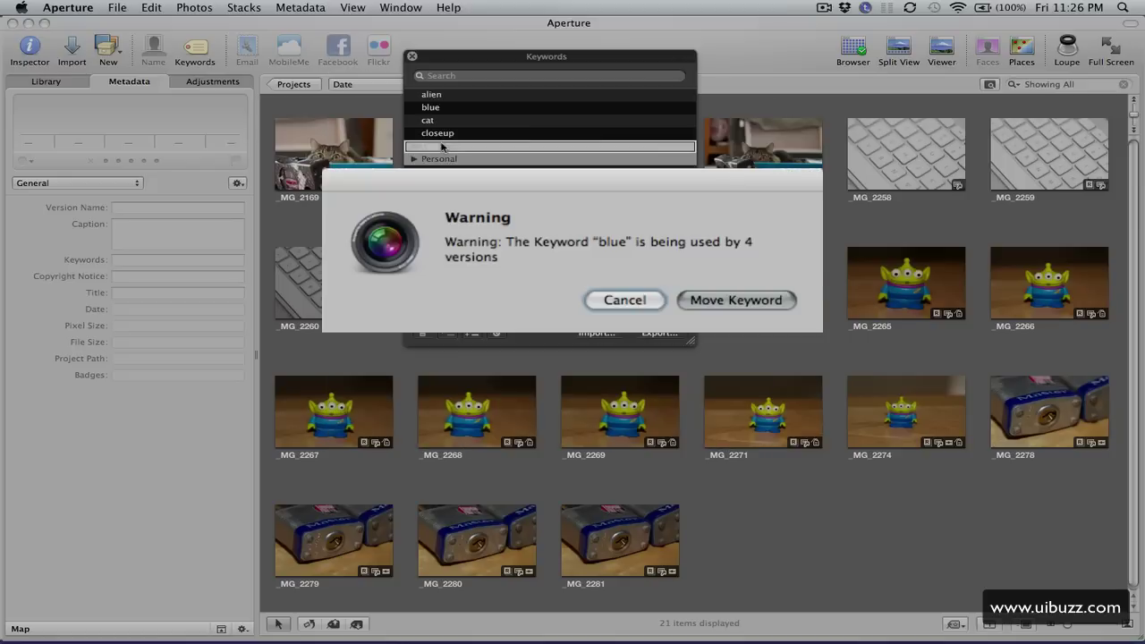
click(729, 301)
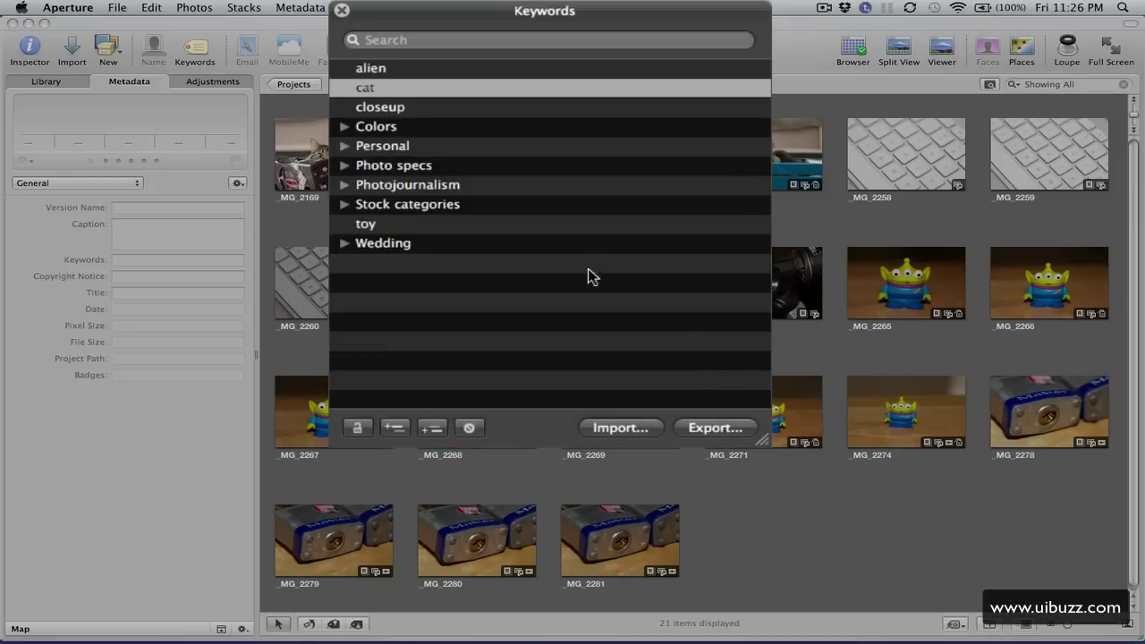
- Confirm blue and green sit under Colors, browse the Wedding keywords, then close the Keywords HUD
click(344, 129)
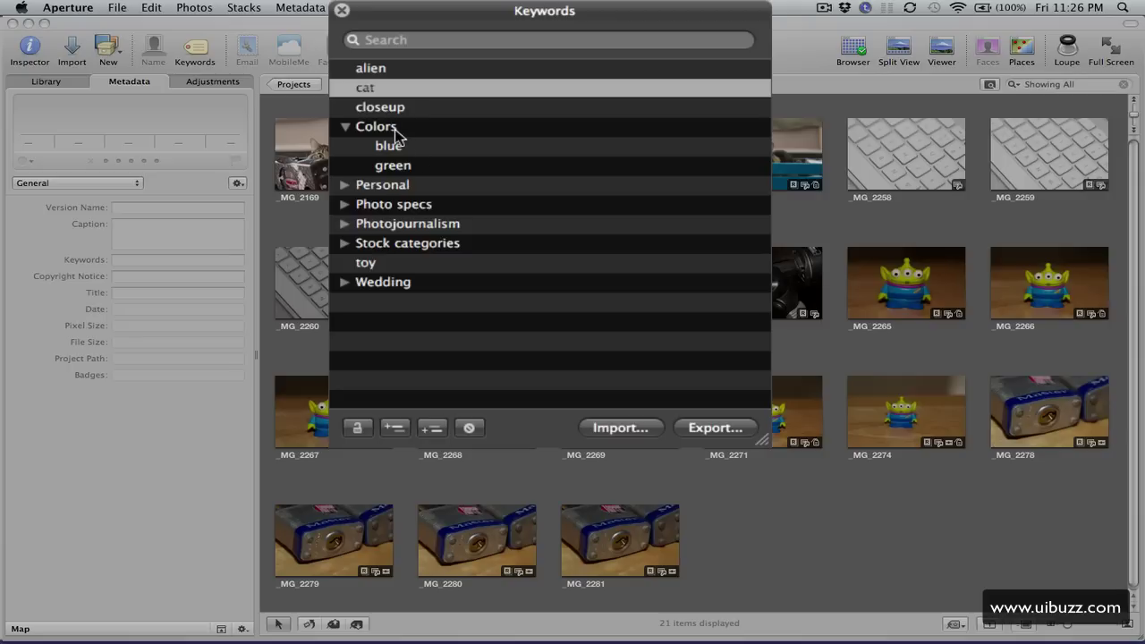
click(346, 130)
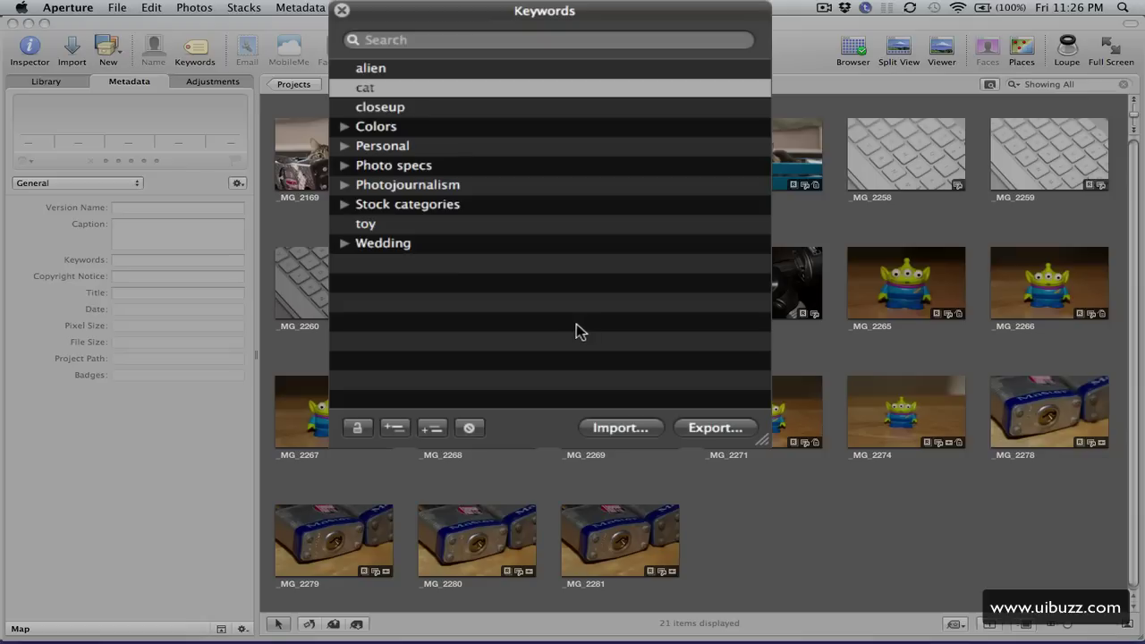
click(345, 244)
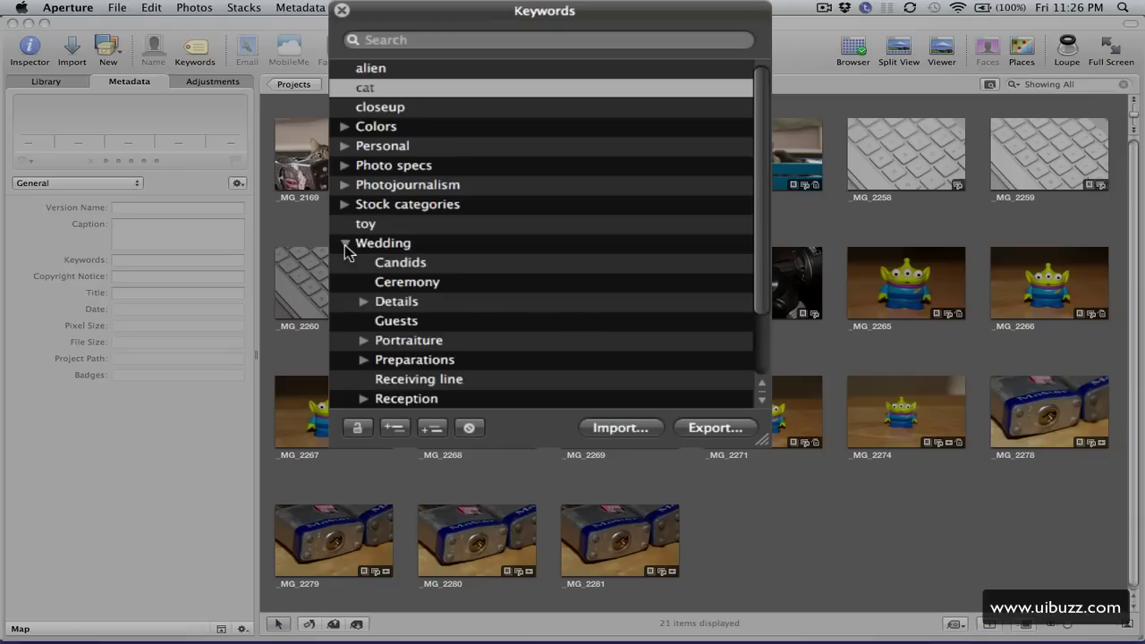
drag(761, 247, 762, 320)
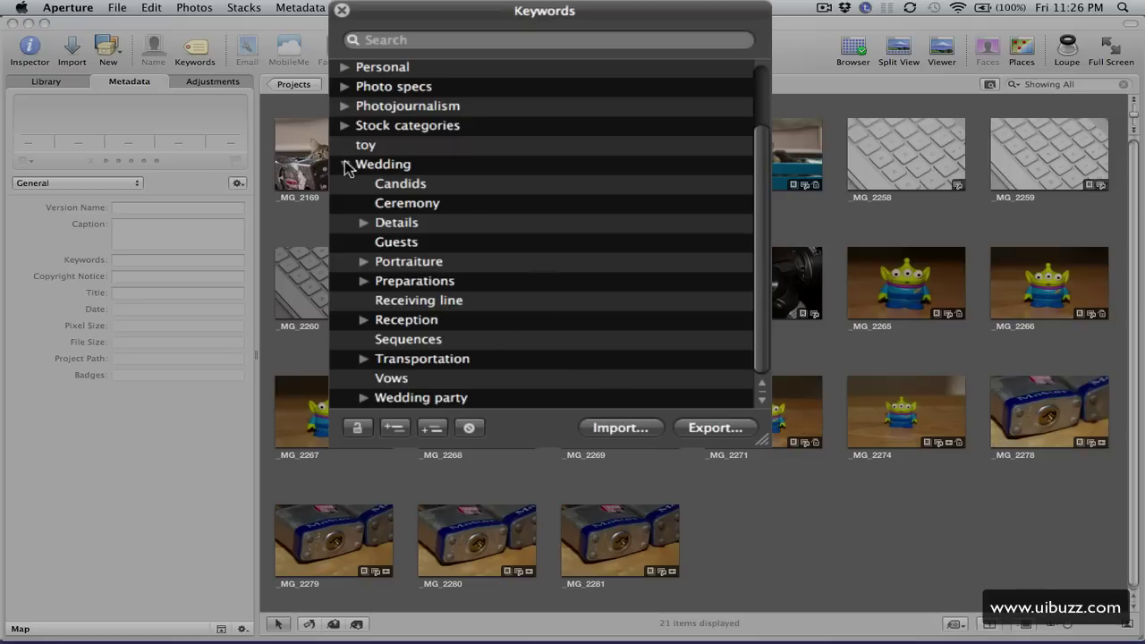
click(346, 166)
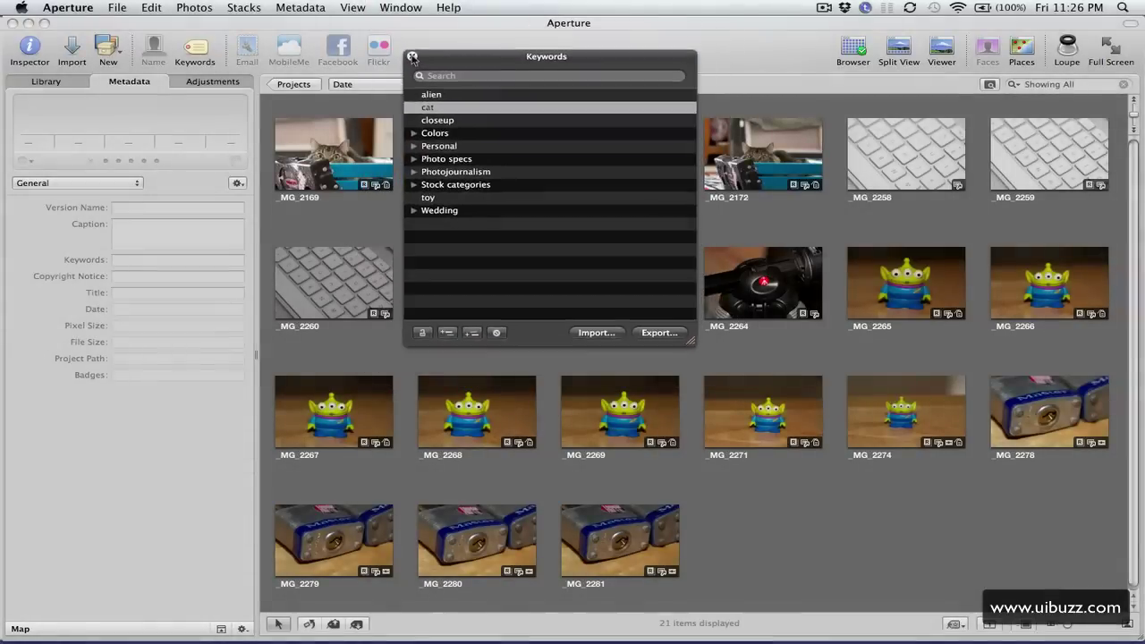
click(413, 58)
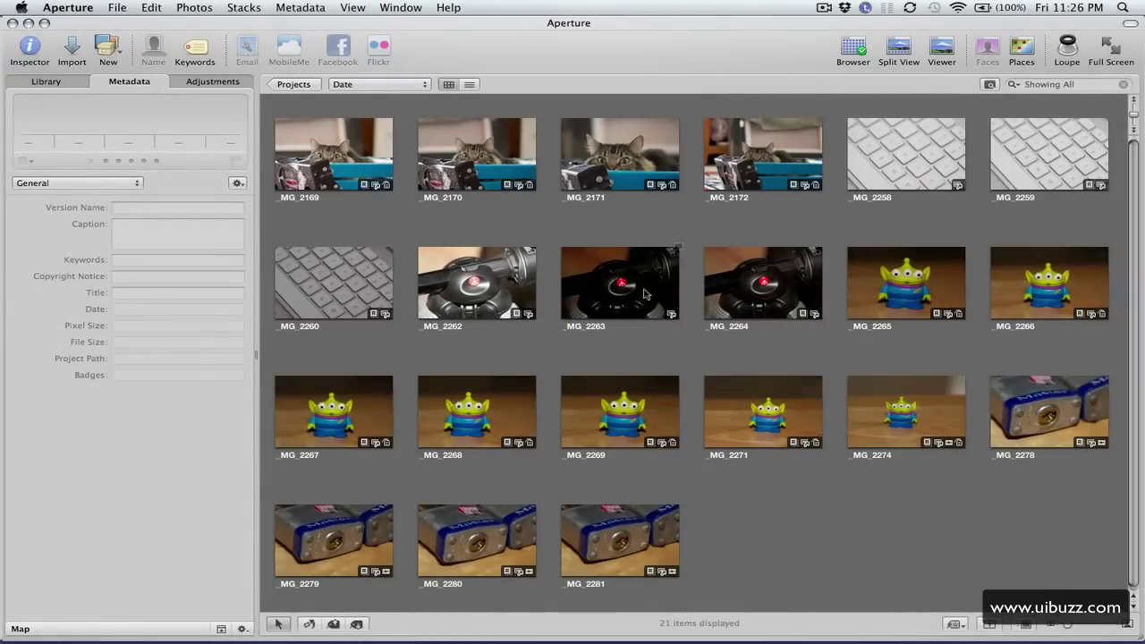
- Select cat photo _MG_2172 and show it in Split View above the filmstrip
click(745, 140)
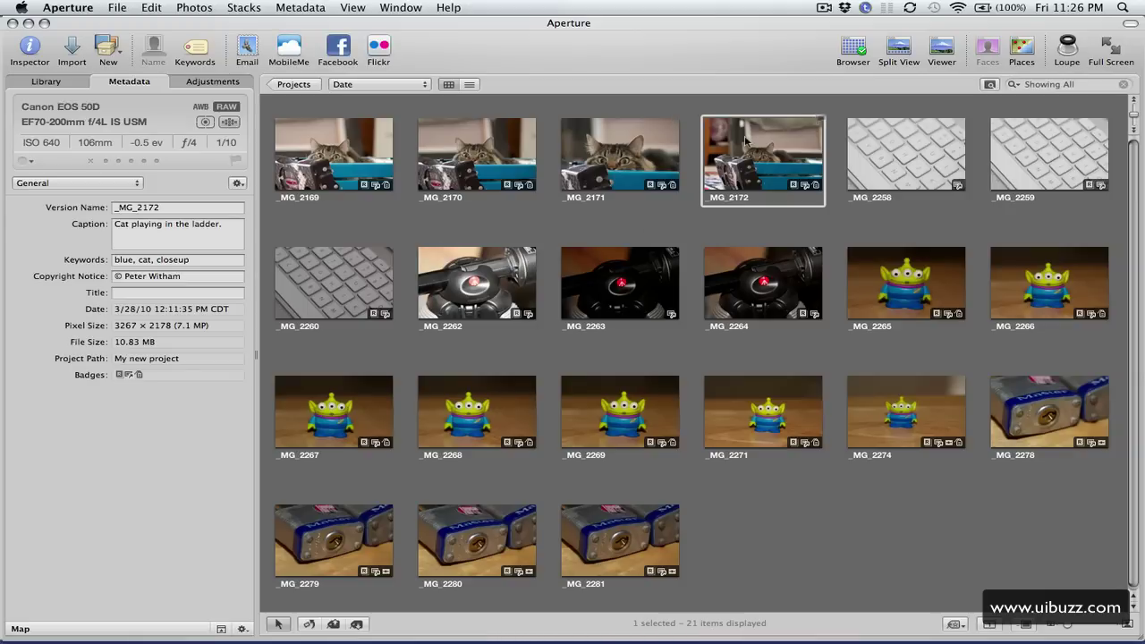
key(v)
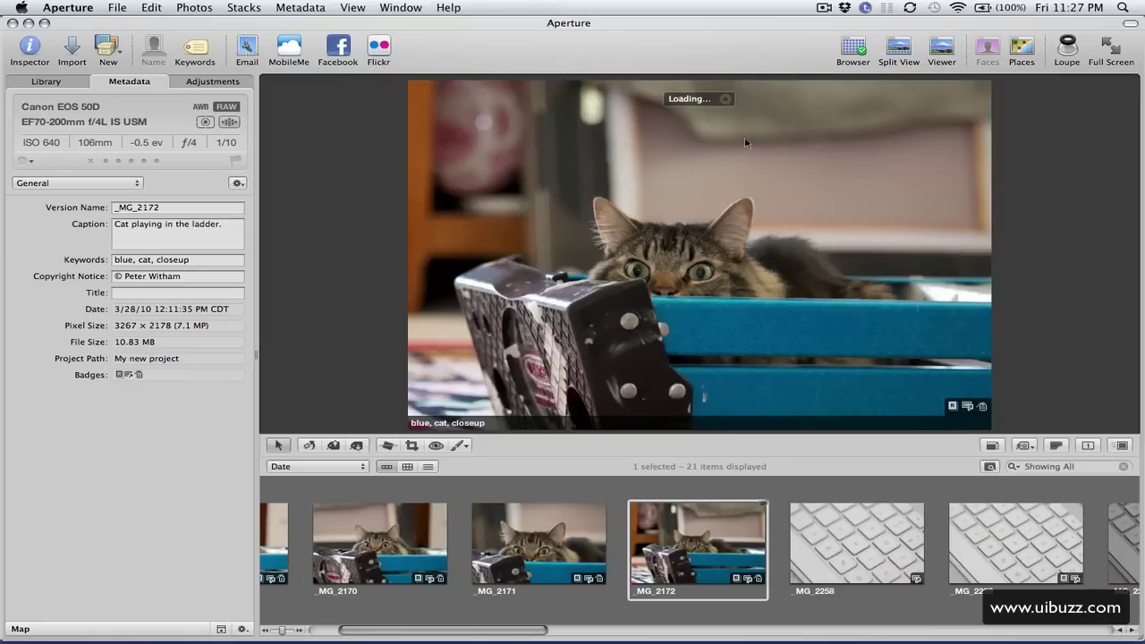
- Switch _MG_2172 from Split View to the full Viewer, hiding the filmstrip
key(v)
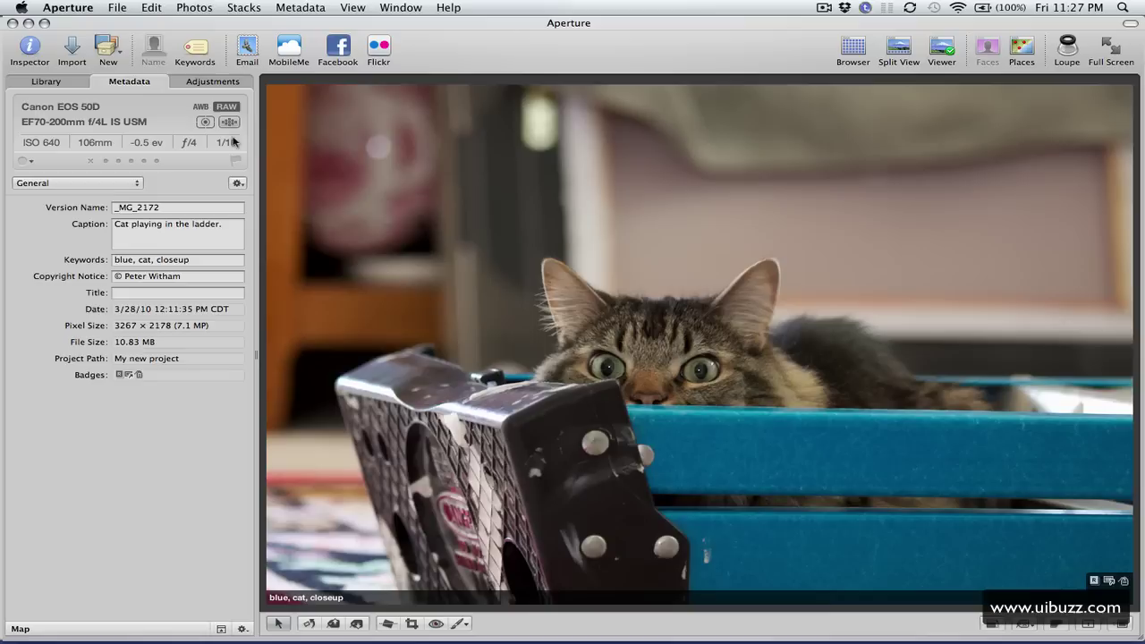
- Toggle the autofocus point overlay on _MG_2172, leaving it shown
click(230, 123)
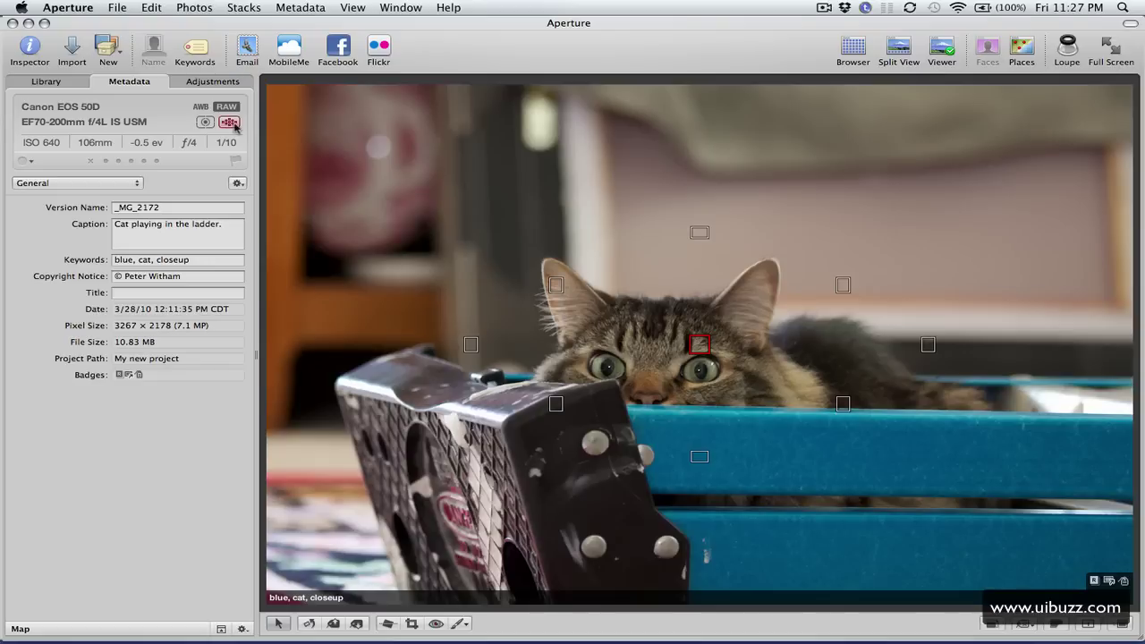
click(231, 125)
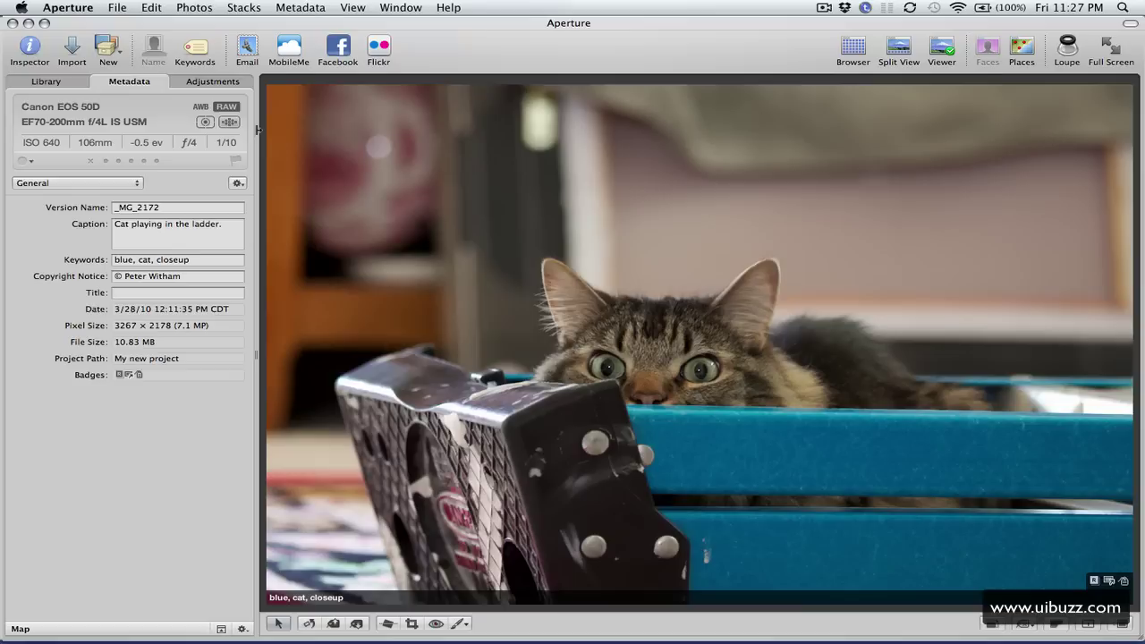
click(230, 123)
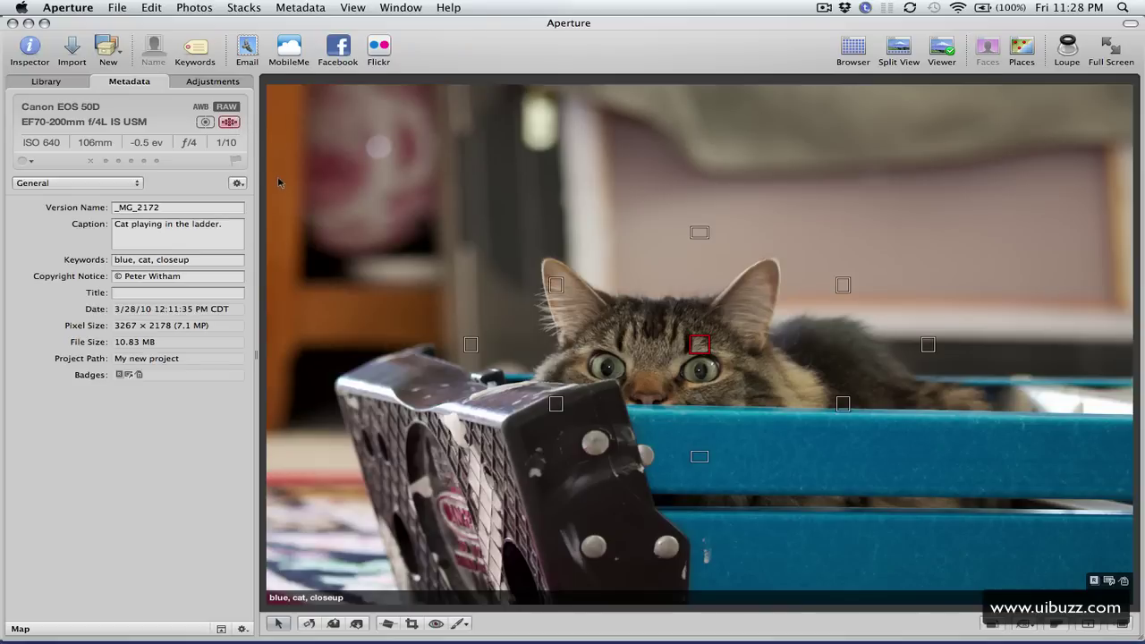
- Step back through _MG_2171 to _MG_2170, then hide the autofocus point overlay
key(Left)
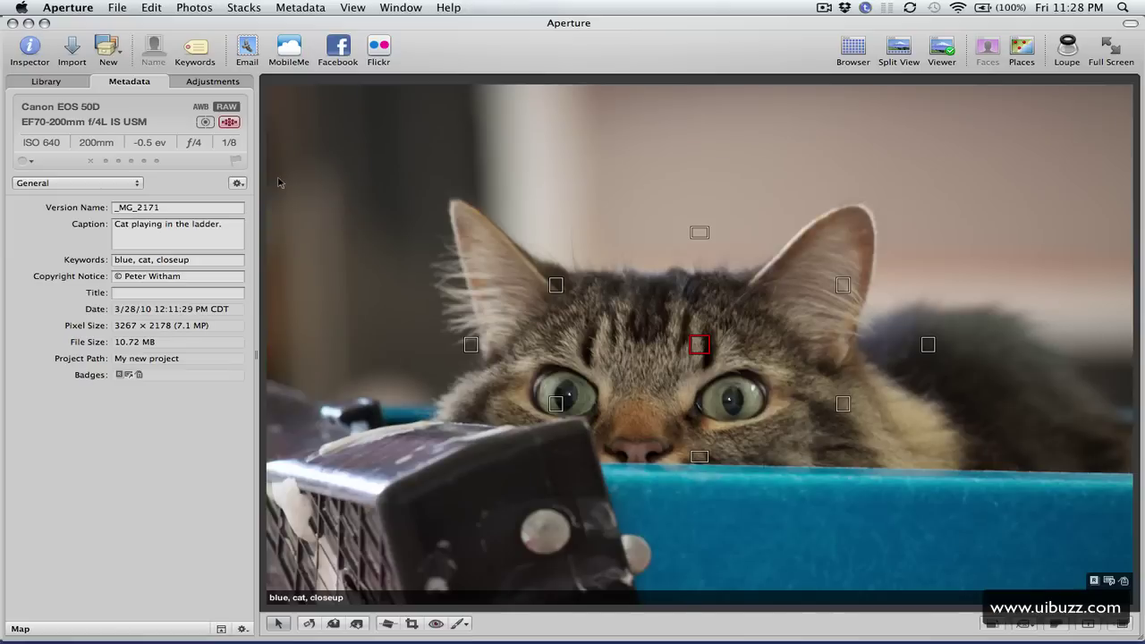
key(Left)
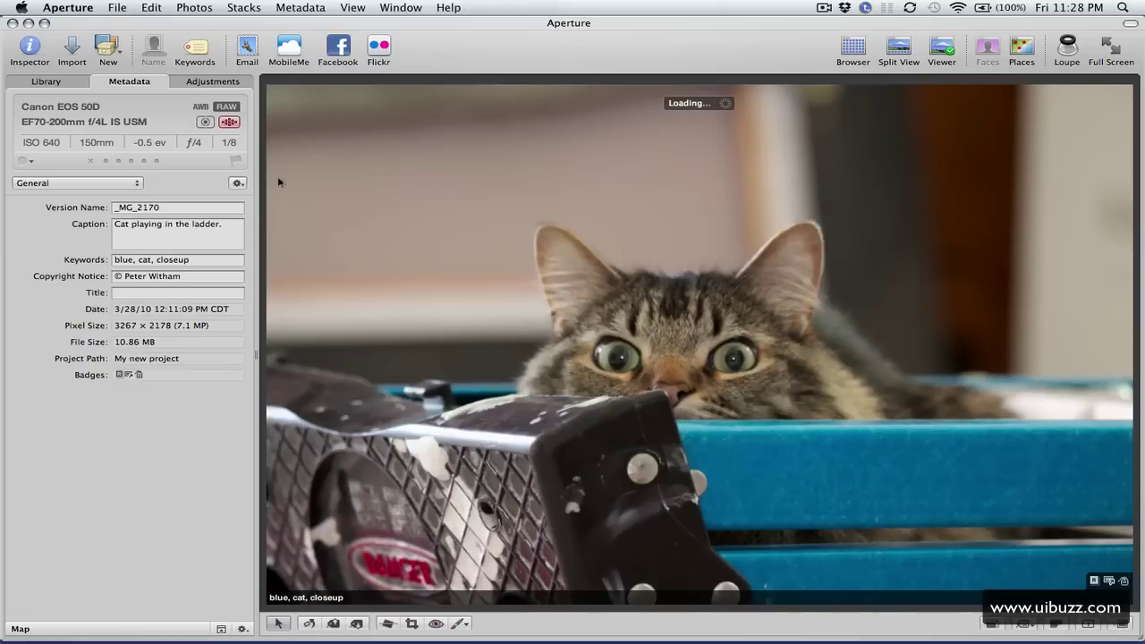
click(229, 123)
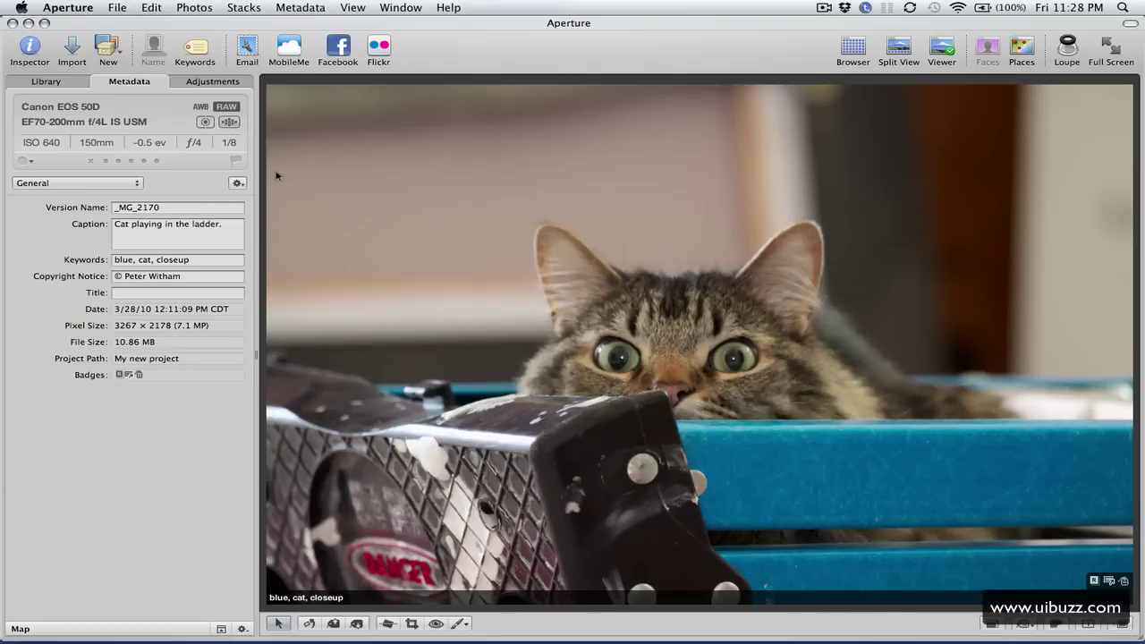